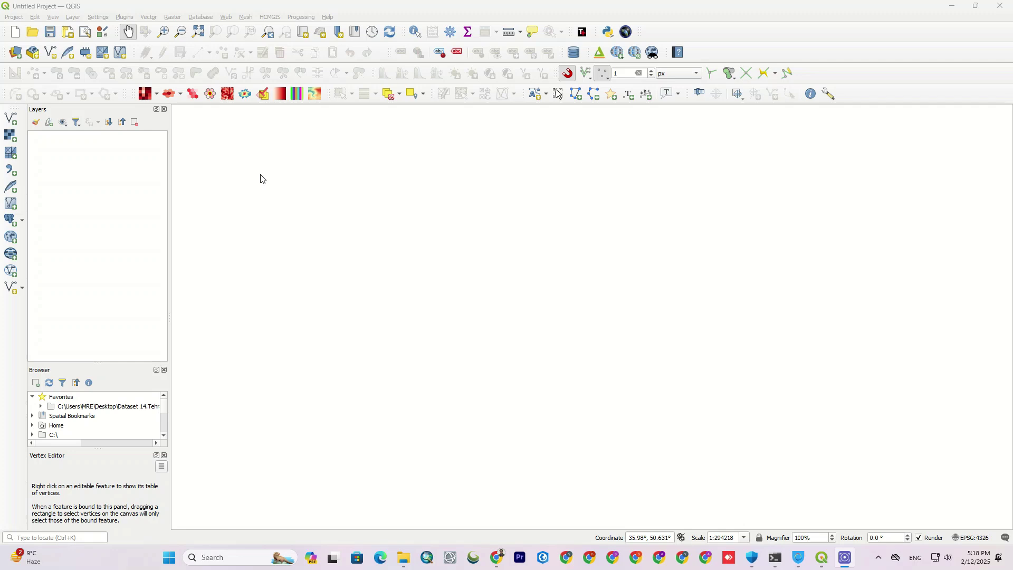
# Step: Start adding a raster layer from the Layer > Add Layer menu
pyautogui.click(150, 17)
pyautogui.click(159, 18)
pyautogui.click(150, 19)
pyautogui.moveTo(35, 21)
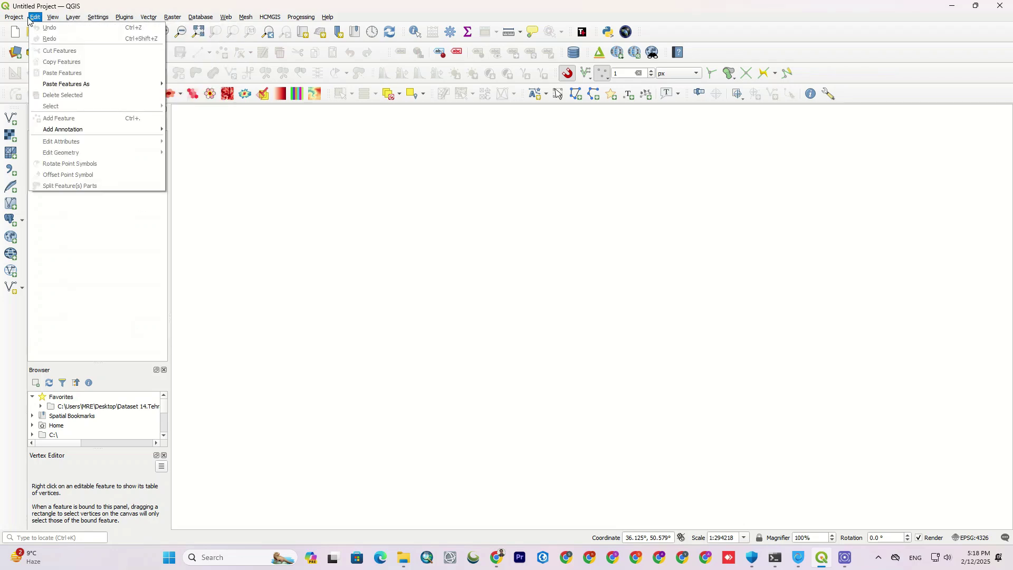
pyautogui.moveTo(74, 17)
pyautogui.moveTo(213, 50)
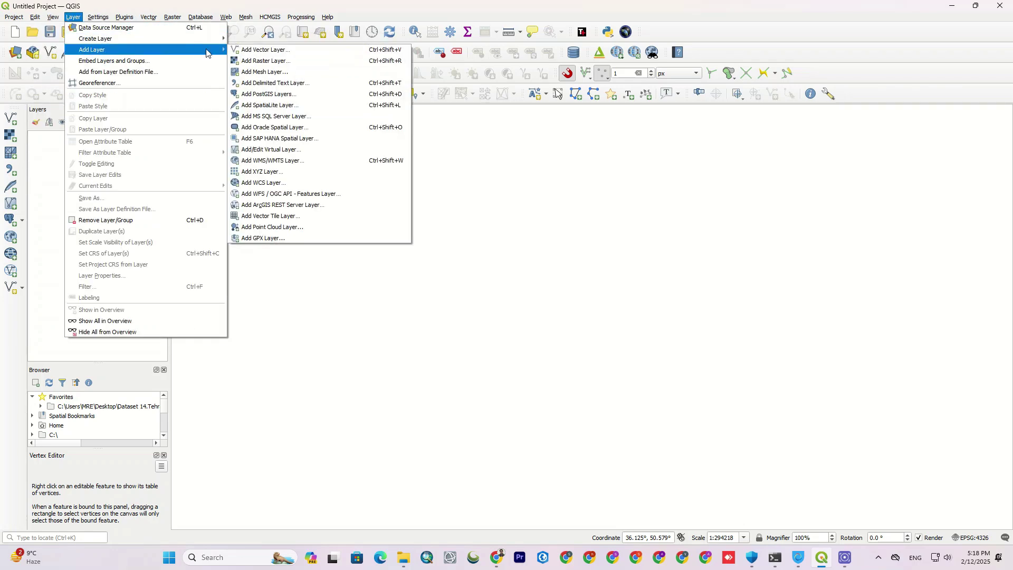
pyautogui.click(293, 61)
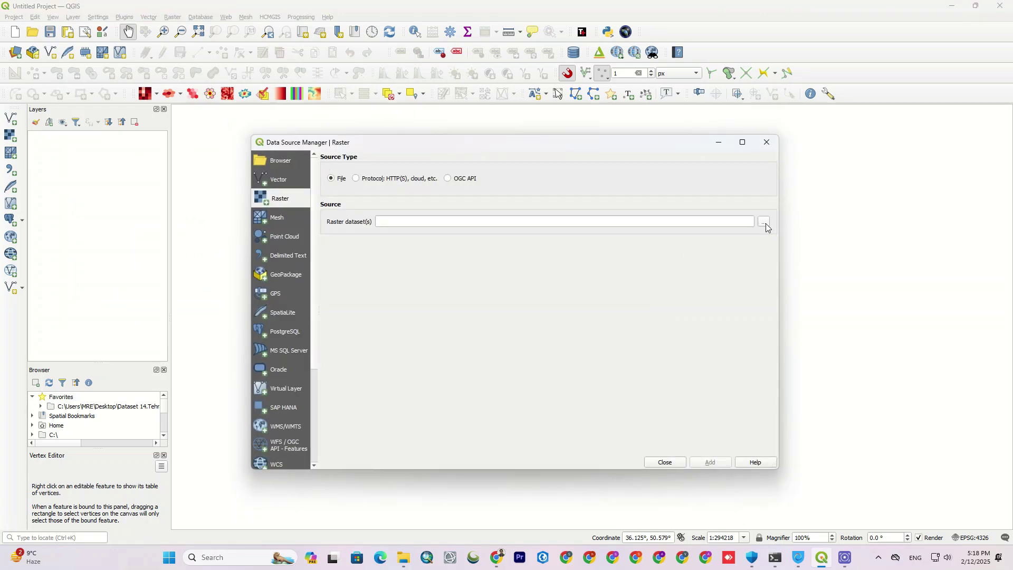
# Step: Browse to the Desktop, pick Mosaic.tif and add it to the map
pyautogui.click(766, 223)
pyautogui.click(296, 291)
pyautogui.click(568, 220)
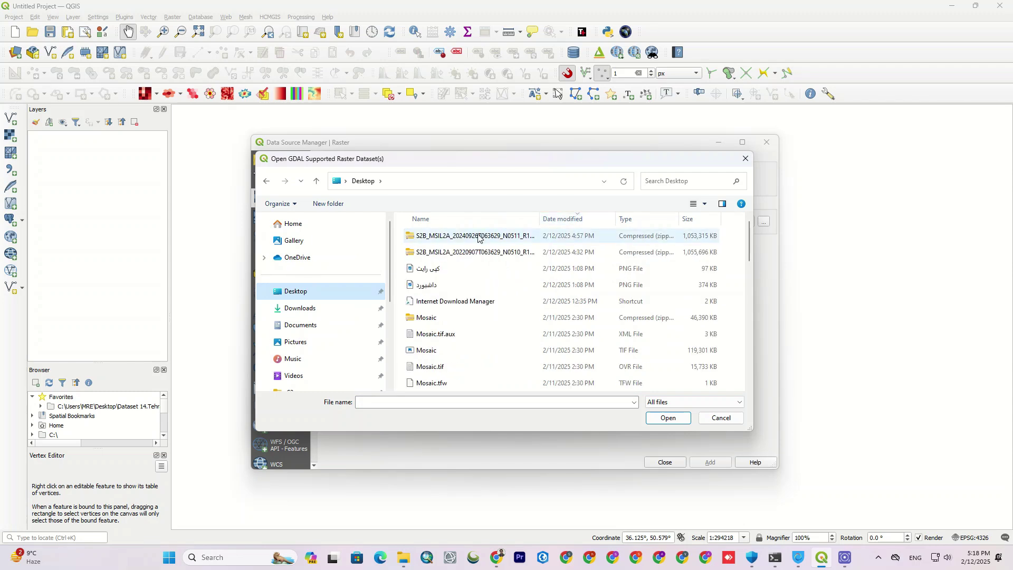
pyautogui.scroll(-3, 471, 289)
pyautogui.scroll(-2, 472, 289)
pyautogui.scroll(2, 490, 295)
pyautogui.click(458, 251)
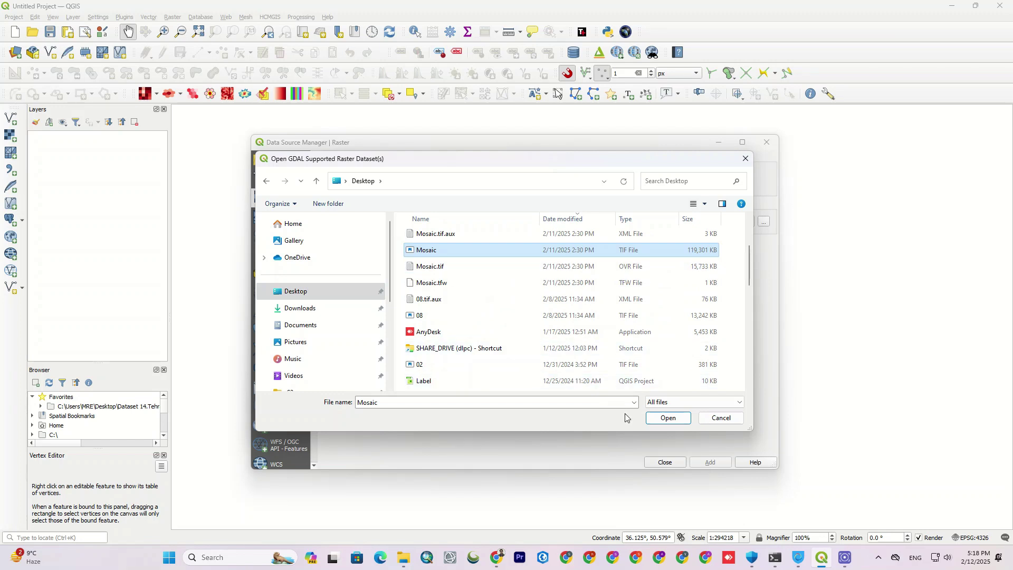
pyautogui.click(666, 418)
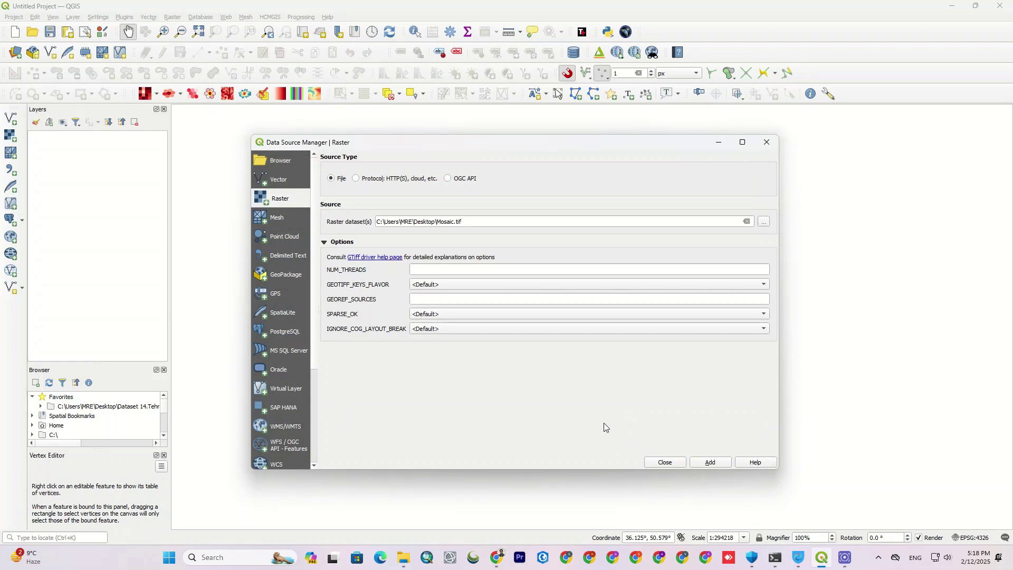
pyautogui.click(709, 462)
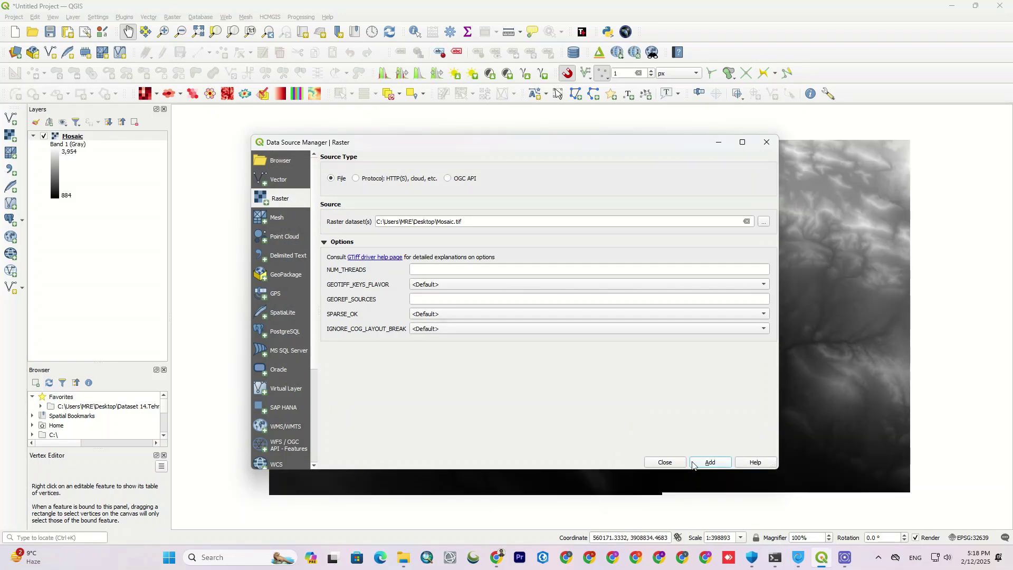
pyautogui.click(678, 463)
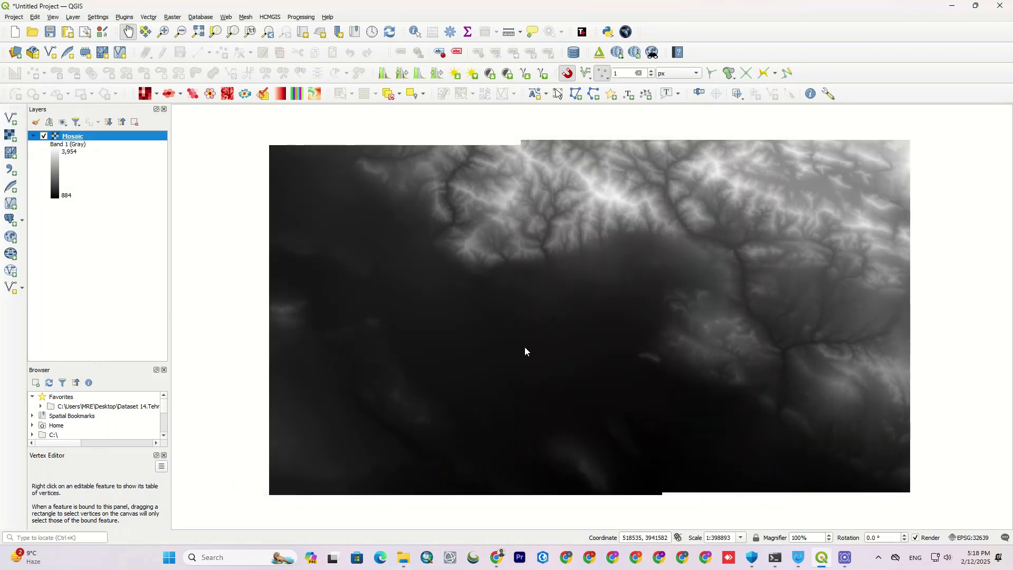
# Step: Add the Google Satellite basemap from QuickMapServices' Google list
pyautogui.scroll(-1, 385, 237)
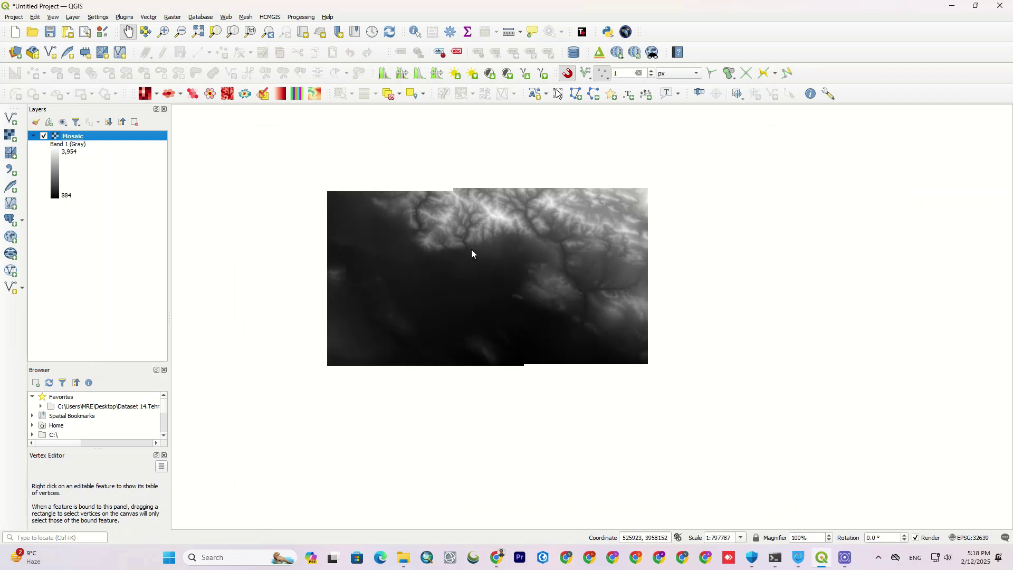
pyautogui.scroll(1, 472, 252)
pyautogui.scroll(-1, 455, 222)
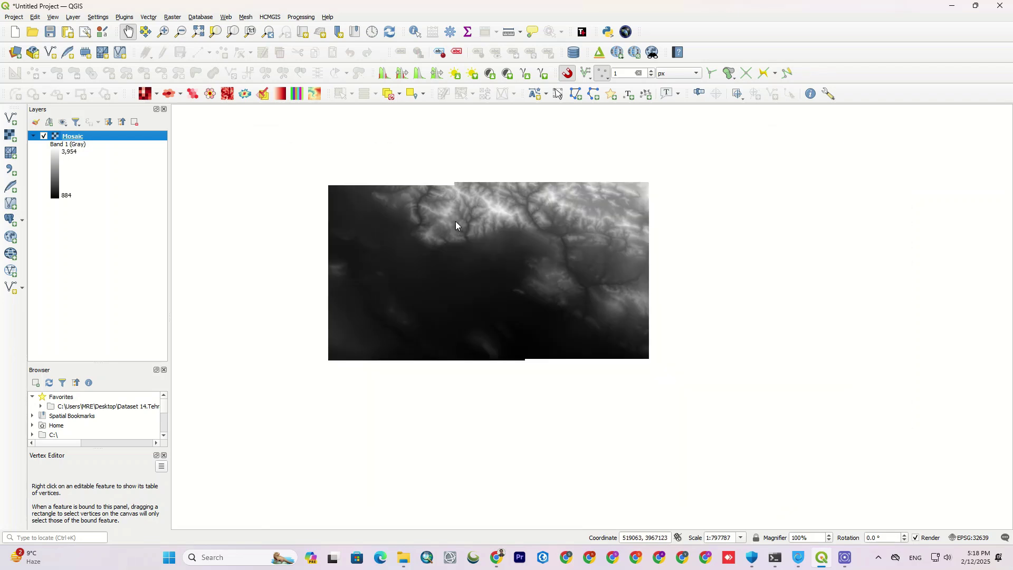
pyautogui.click(625, 57)
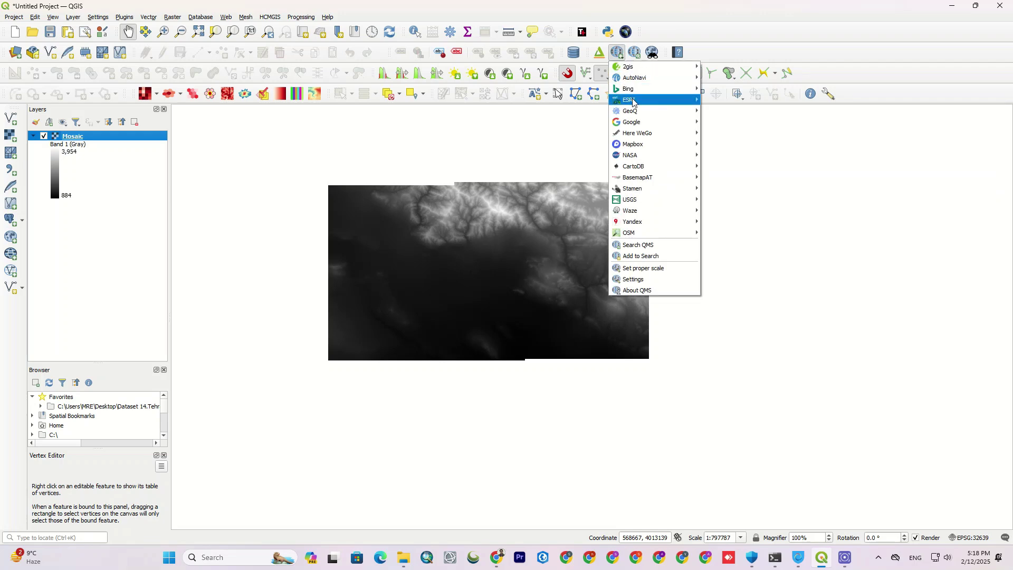
pyautogui.moveTo(633, 122)
pyautogui.click(731, 155)
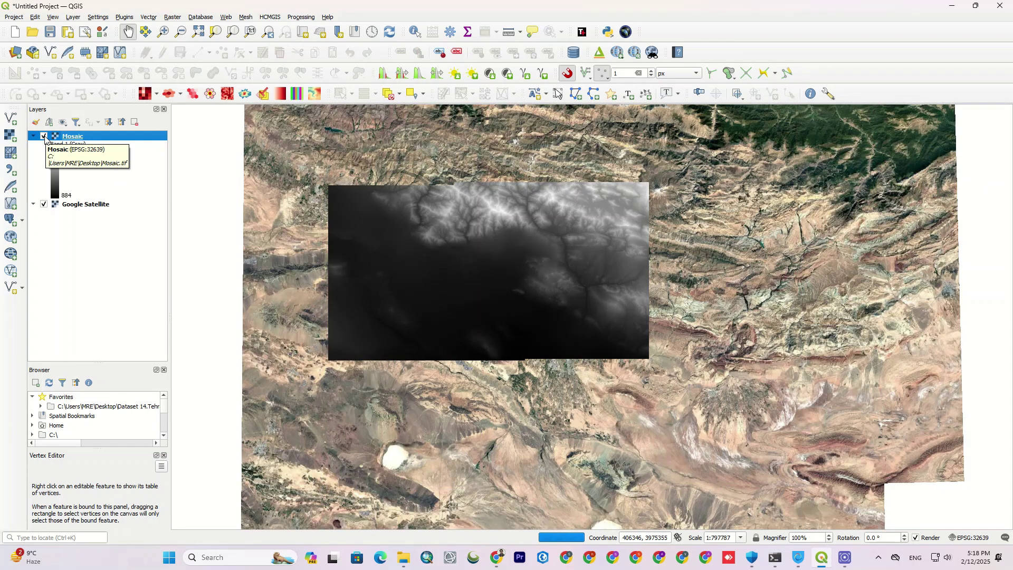
# Step: Toggle the Mosaic layer off and on to compare, then center the map on the mosaic
pyautogui.click(44, 136)
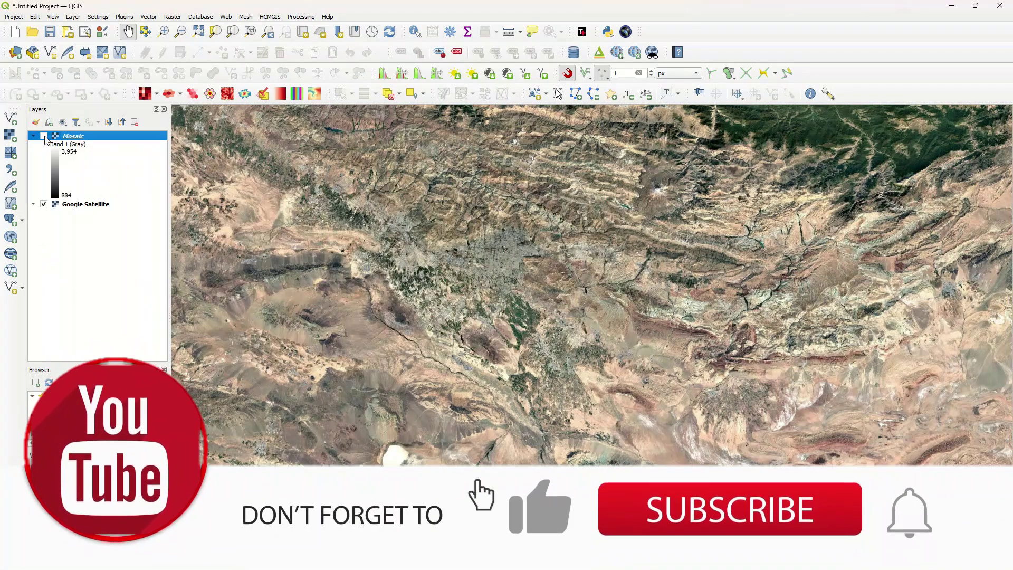
pyautogui.scroll(-1, 500, 264)
pyautogui.scroll(-2, 499, 264)
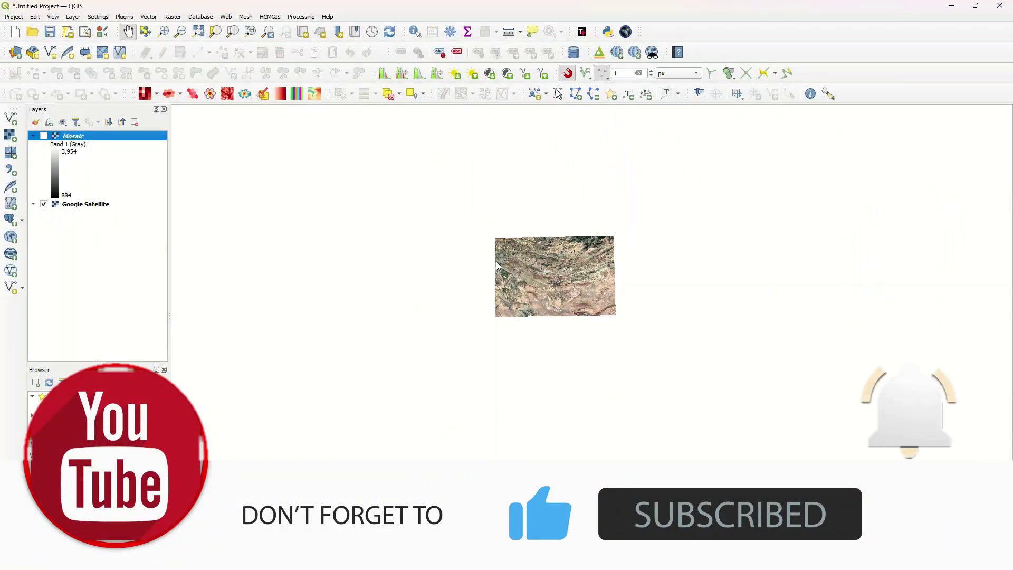
pyautogui.scroll(3, 560, 269)
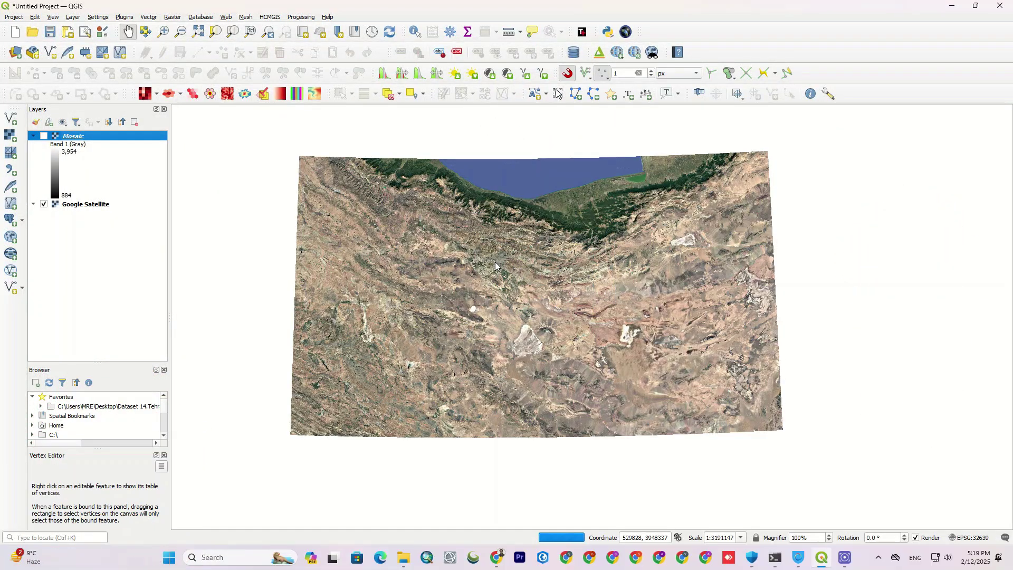
pyautogui.click(43, 136)
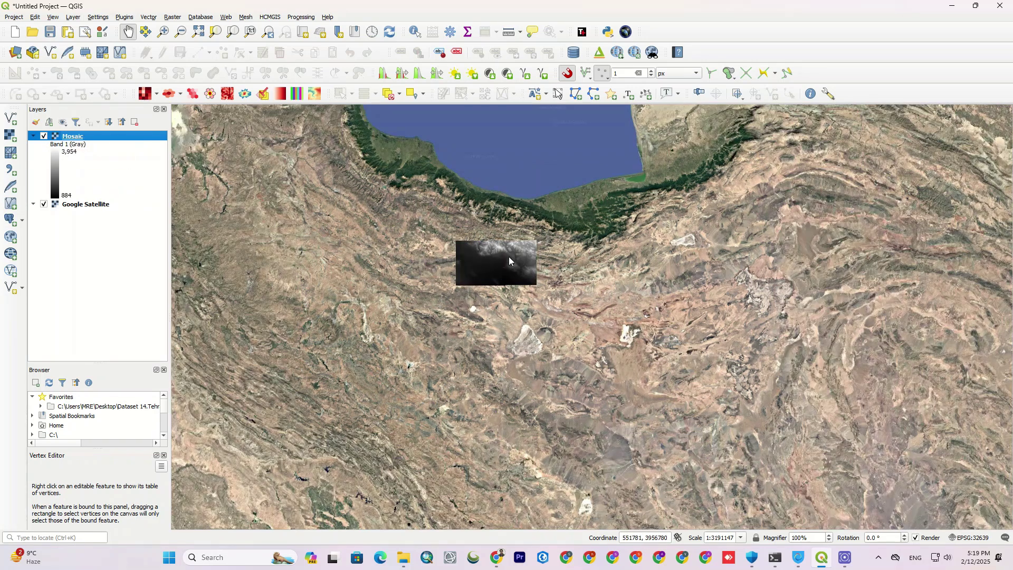
pyautogui.scroll(2, 501, 253)
pyautogui.scroll(1, 465, 272)
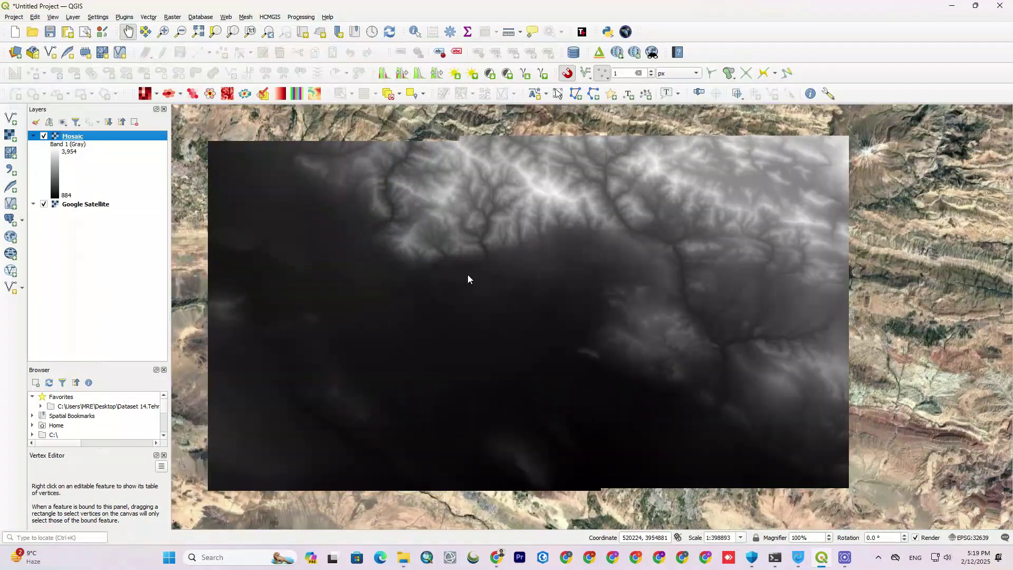
pyautogui.moveTo(467, 274); pyautogui.dragTo(486, 280)
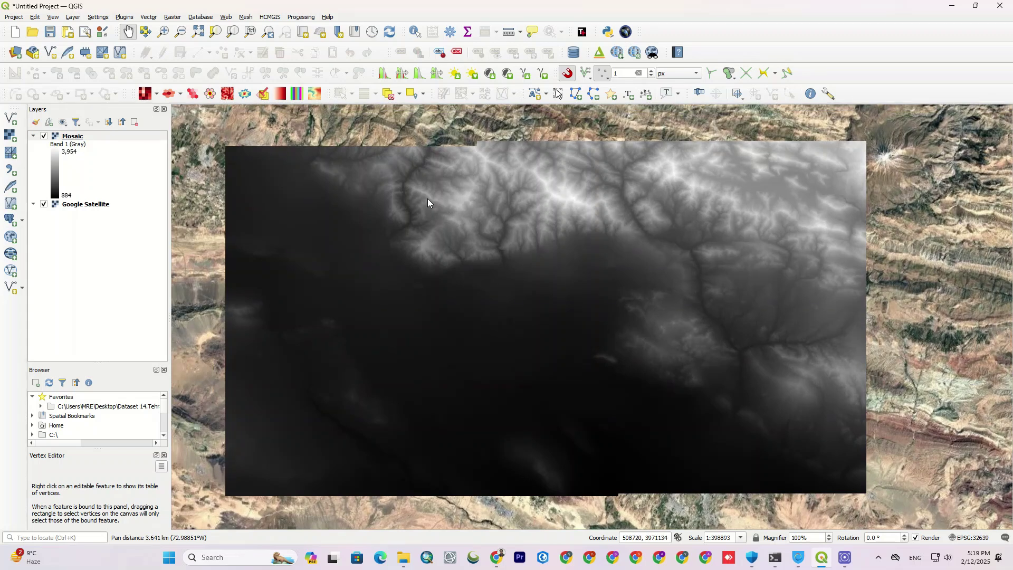
# Step: Search all plugins for 'profile' and view the Profile tool plugin details
pyautogui.click(123, 17)
pyautogui.click(211, 28)
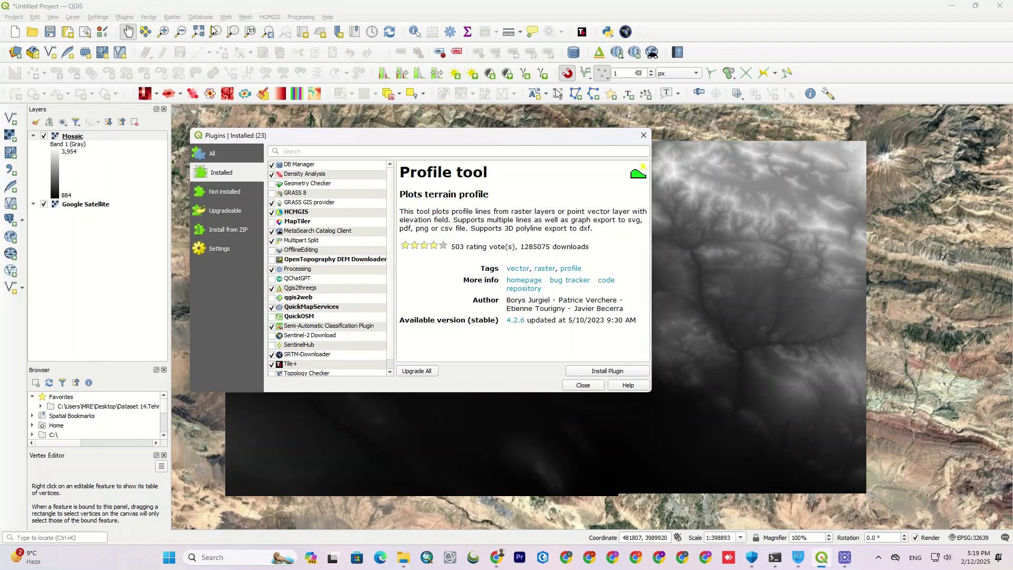
pyautogui.click(225, 155)
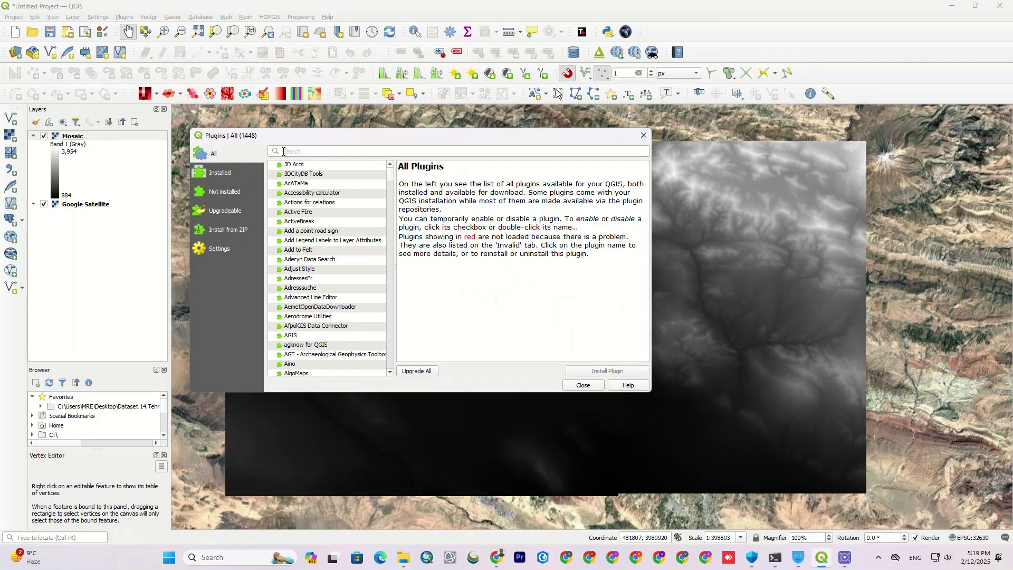
pyautogui.click(310, 151)
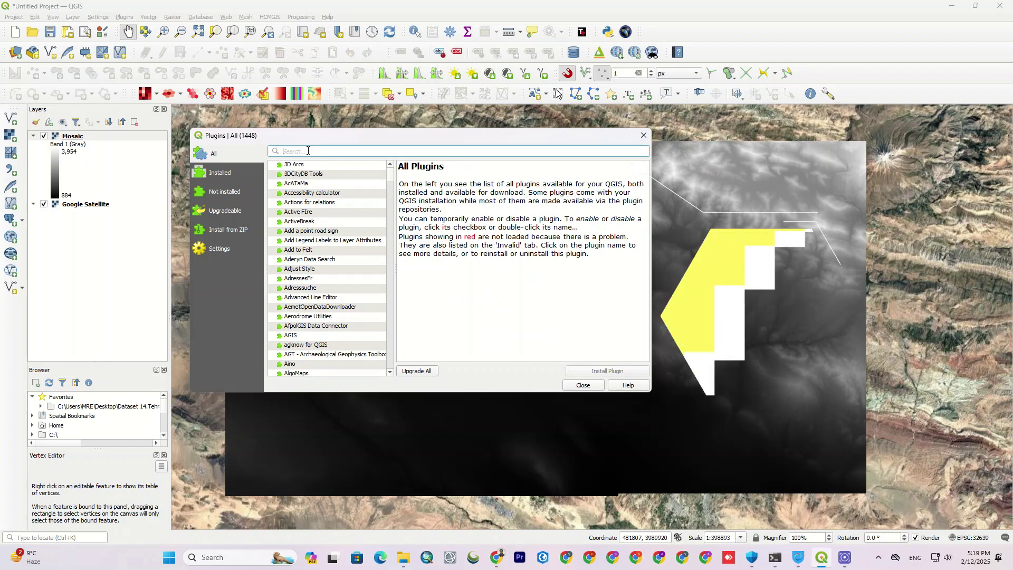
pyautogui.write('profile')
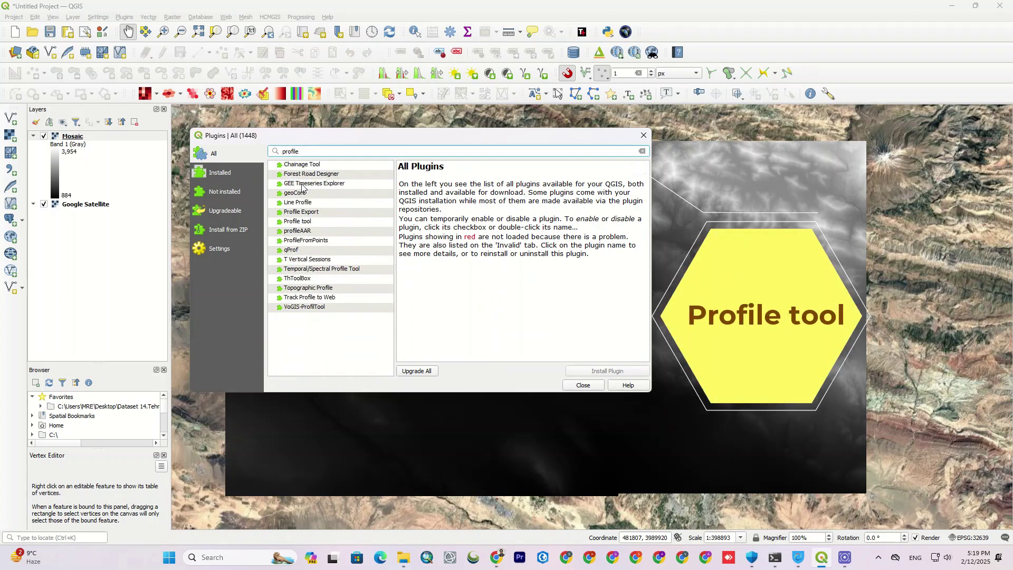
pyautogui.click(302, 222)
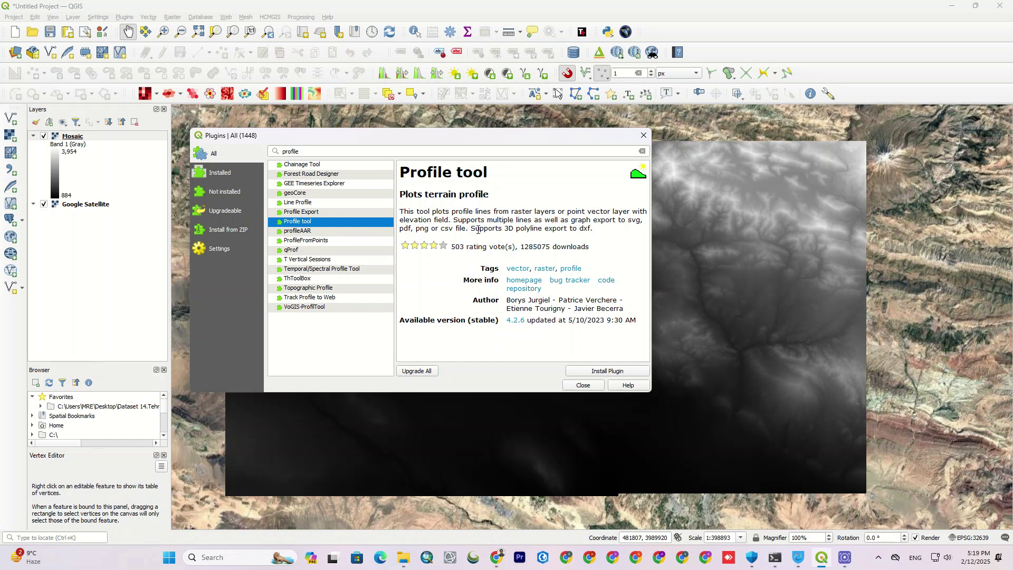
# Step: Install the Profile tool plugin and make sure it is enabled
pyautogui.tripleClick(401, 210)
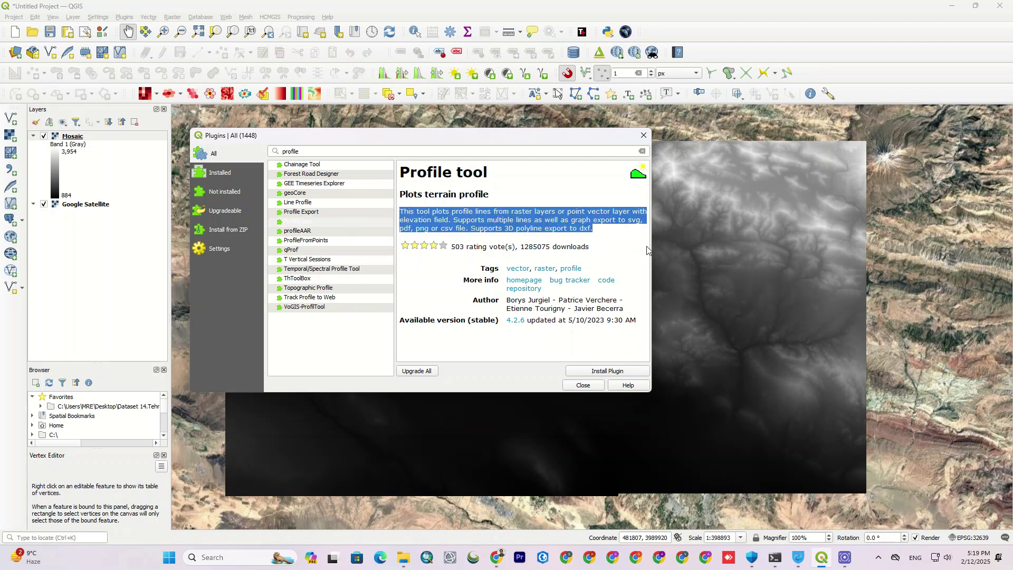
pyautogui.moveTo(652, 246); pyautogui.dragTo(748, 295)
pyautogui.click(701, 372)
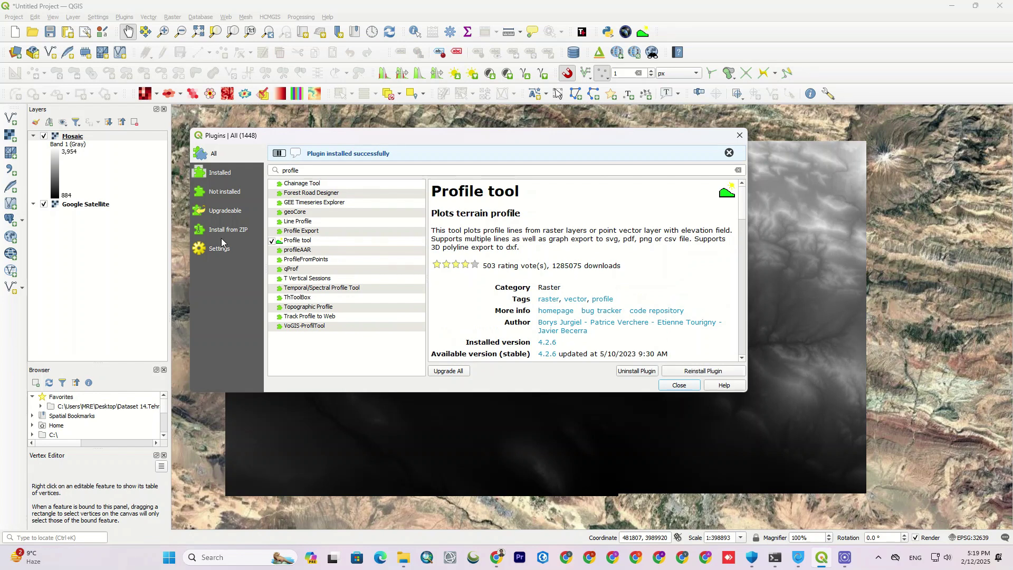
pyautogui.click(272, 241)
pyautogui.click(271, 241)
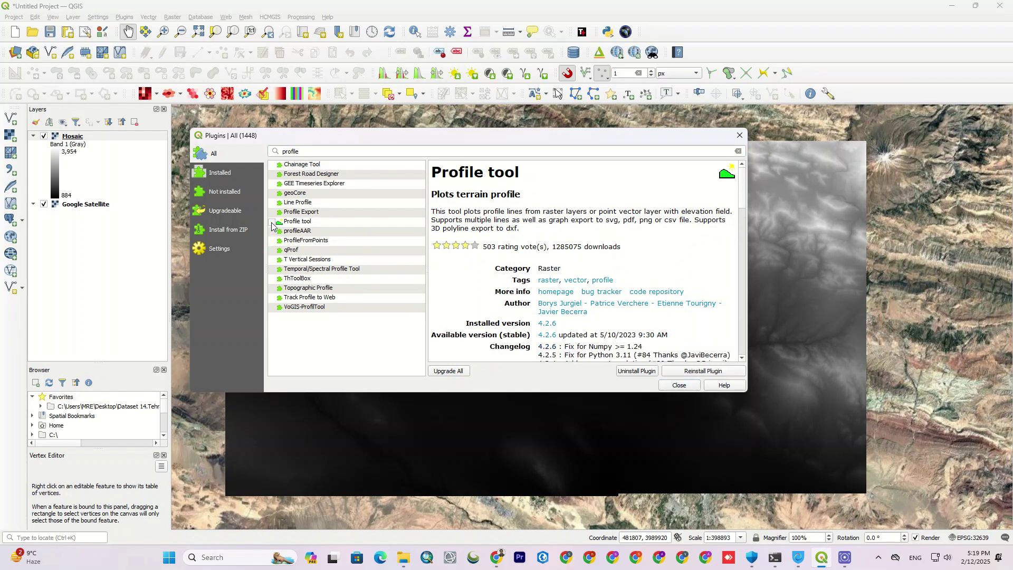
pyautogui.click(272, 222)
# Step: Open the Profile Tool panel and add the Mosaic raster (band 1) as its profile layer
pyautogui.click(739, 135)
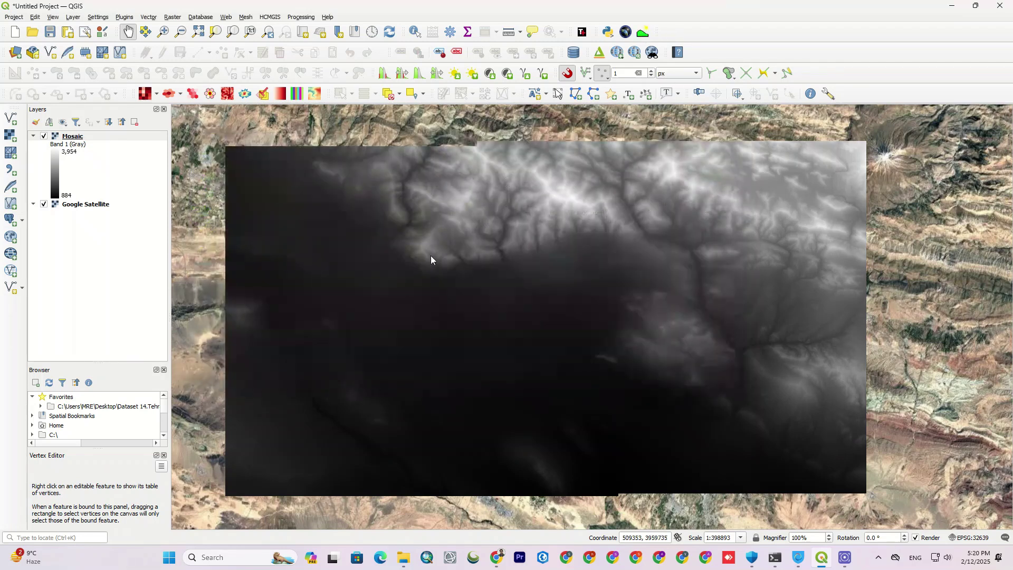
pyautogui.click(645, 31)
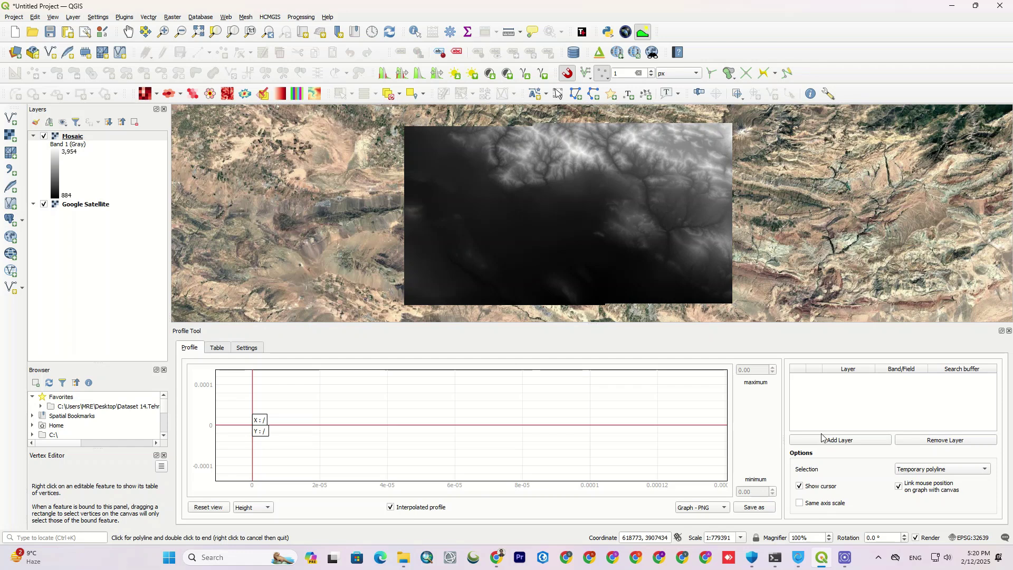
pyautogui.click(831, 438)
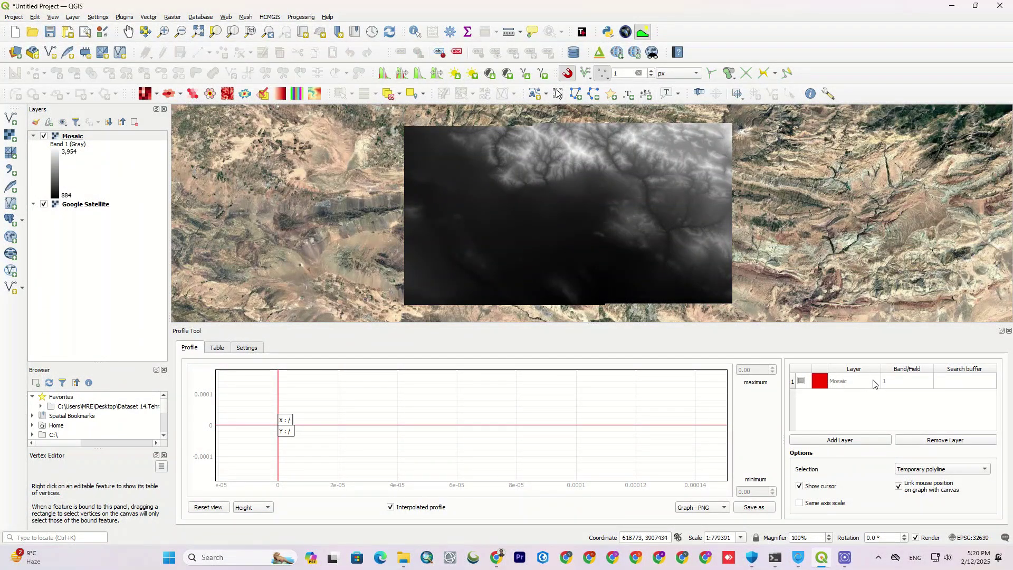
pyautogui.click(933, 442)
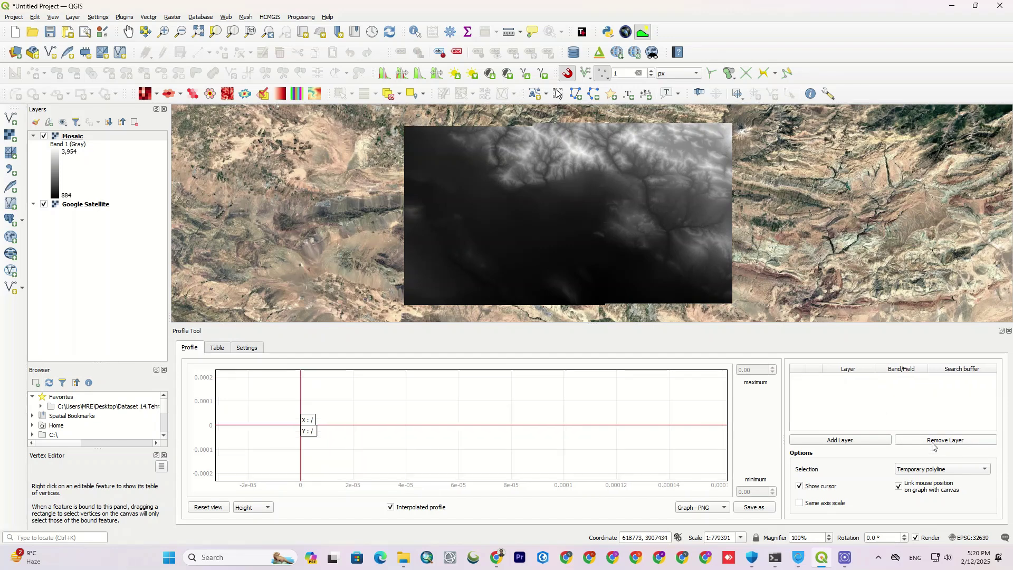
pyautogui.click(860, 442)
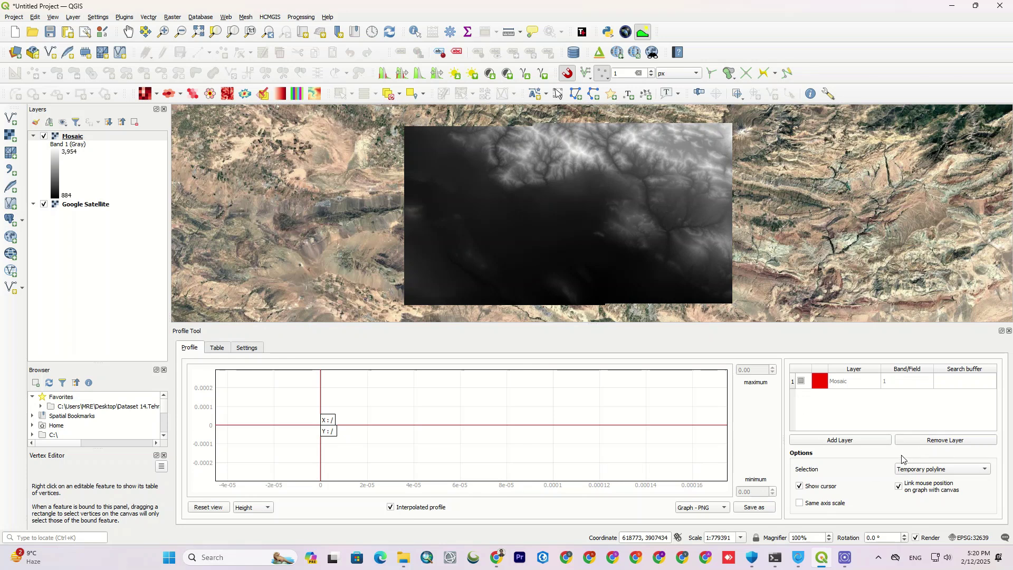
# Step: Keep the profile selection mode set to Temporary polyline
pyautogui.click(839, 552)
pyautogui.click(937, 470)
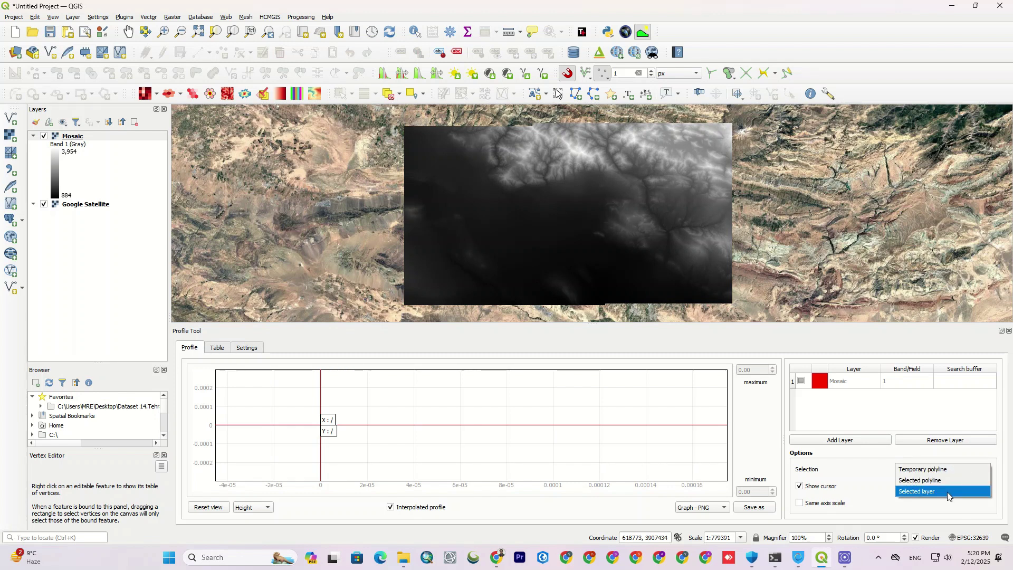
pyautogui.click(950, 470)
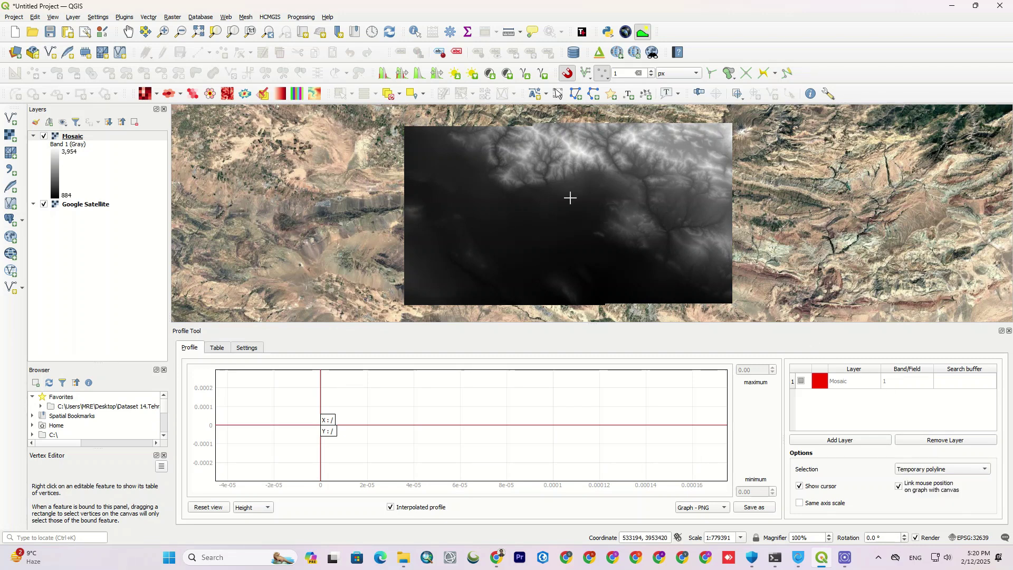
# Step: Draw a zigzag polyline across the Mosaic to graph a ~220 km profile spanning 912–4,043 m
pyautogui.click(419, 143)
pyautogui.doubleClick(525, 159)
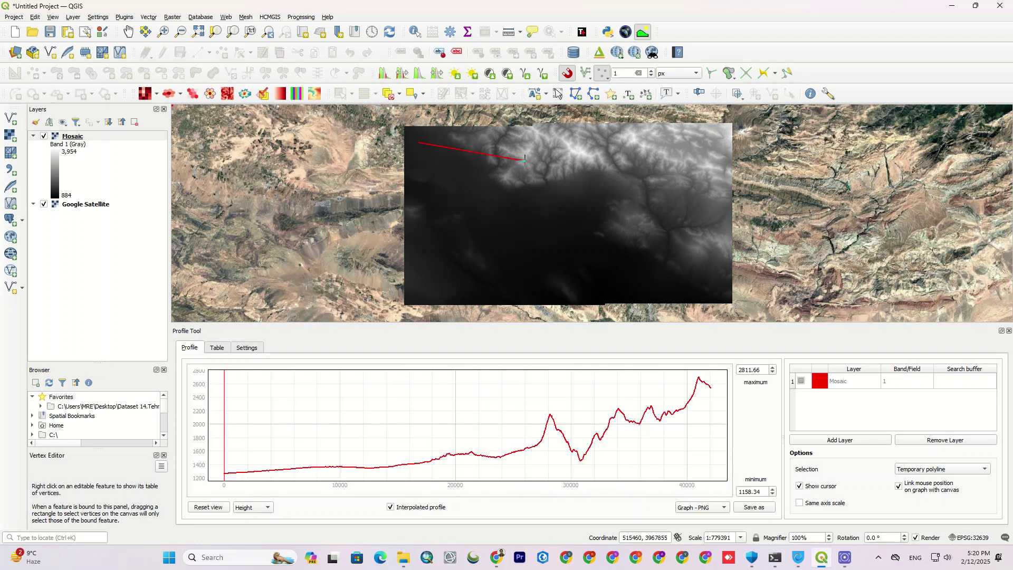
pyautogui.click(580, 151)
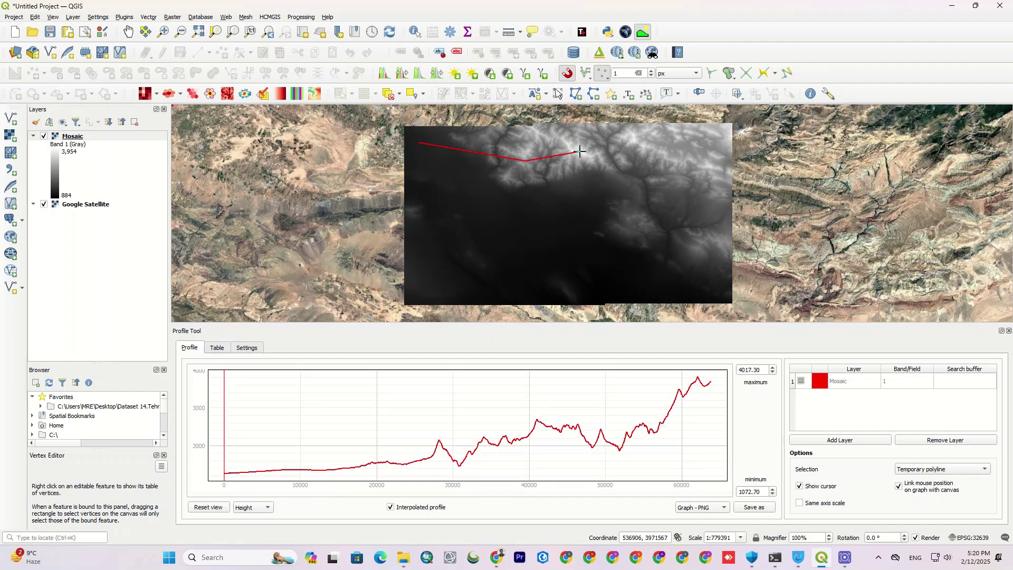
pyautogui.click(559, 218)
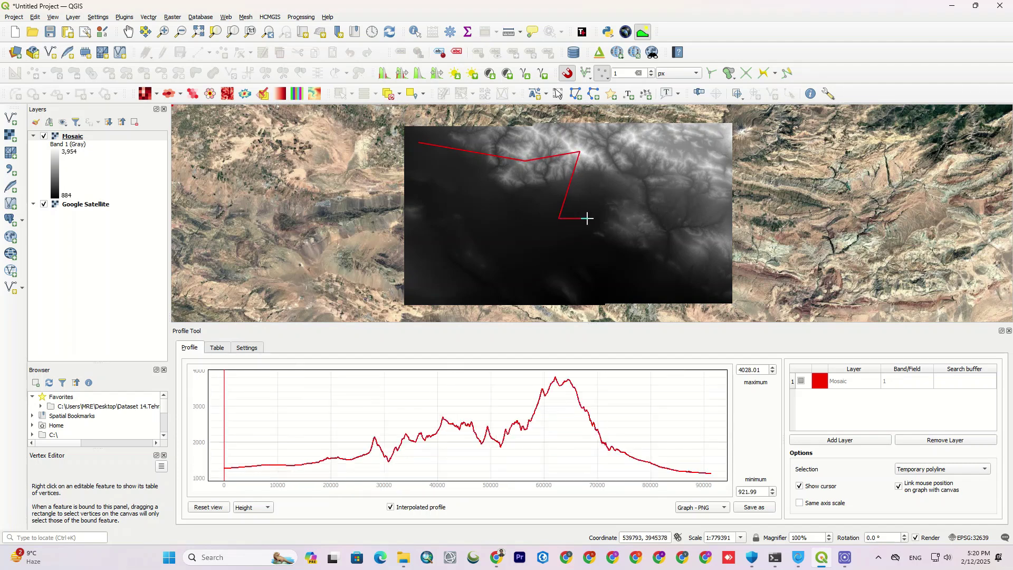
pyautogui.click(711, 182)
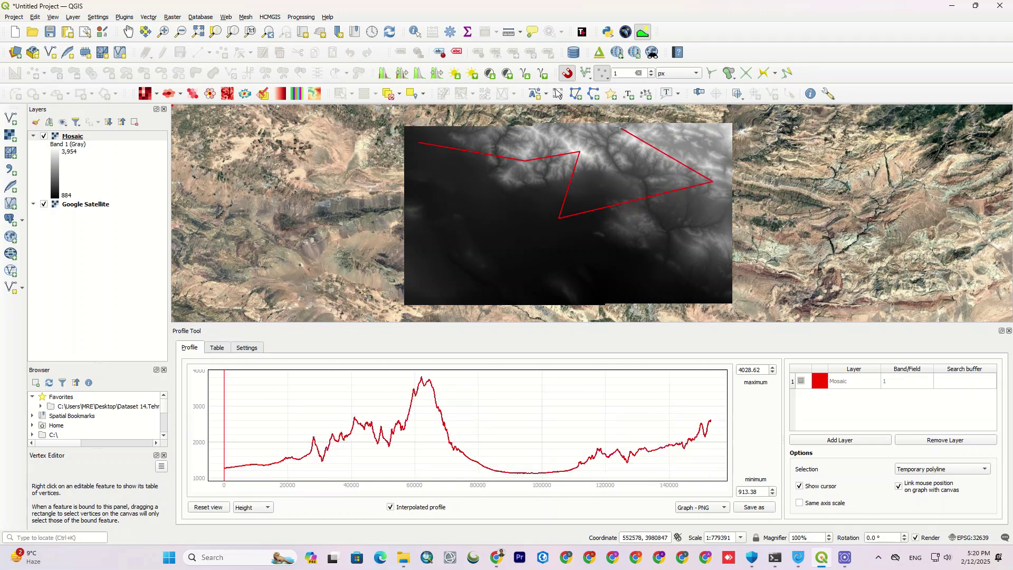
pyautogui.click(619, 128)
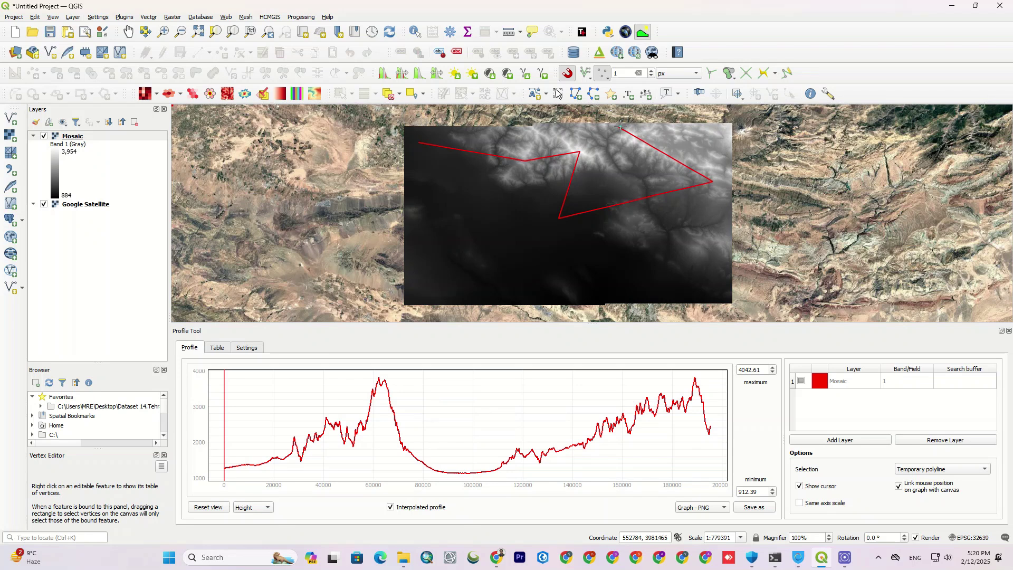
pyautogui.click(530, 135)
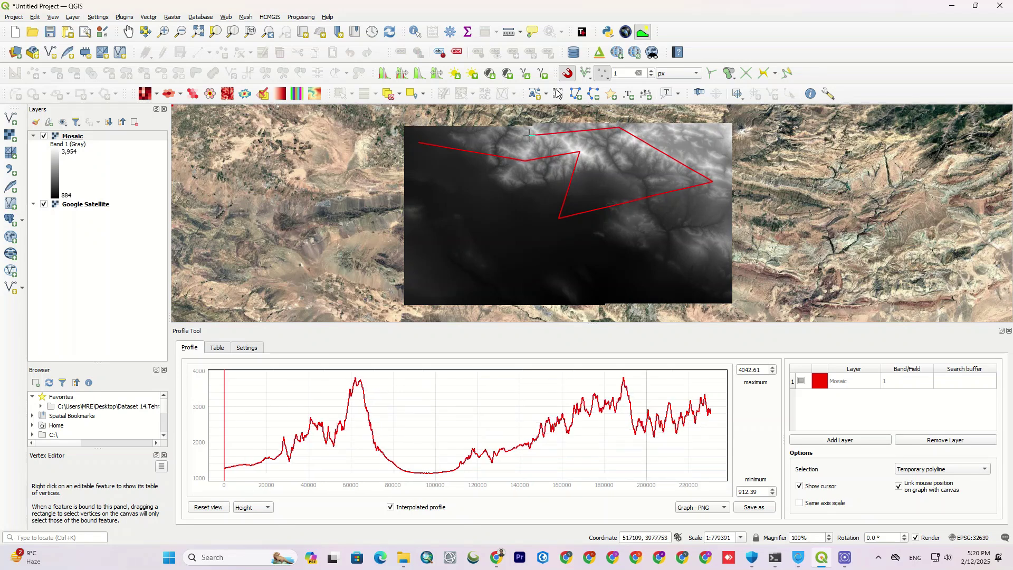
# Step: Draw a straight west–east profile line across the Mosaic's north, 1,159–3,997 m over 110 km
pyautogui.click(469, 136)
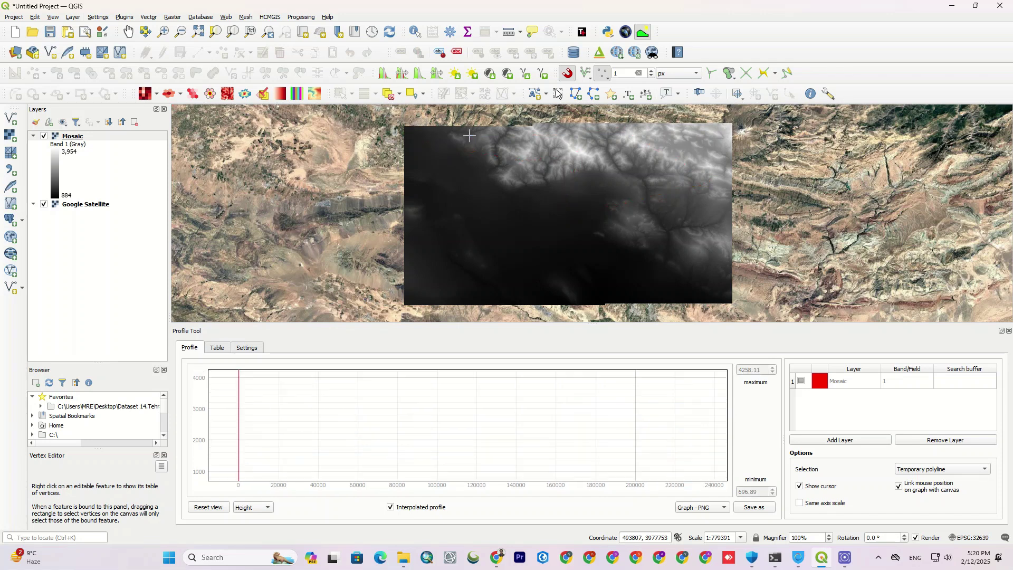
pyautogui.click(438, 147)
pyautogui.doubleClick(718, 132)
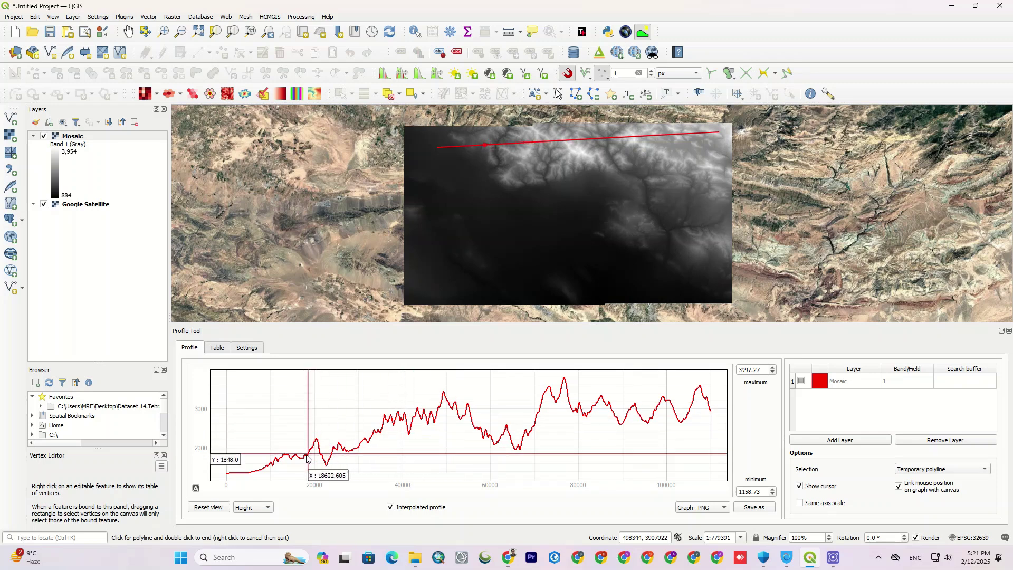
# Step: Preview Slope (%) and Slope (°) graphs, then return to Height with interpolated profile on
pyautogui.click(266, 518)
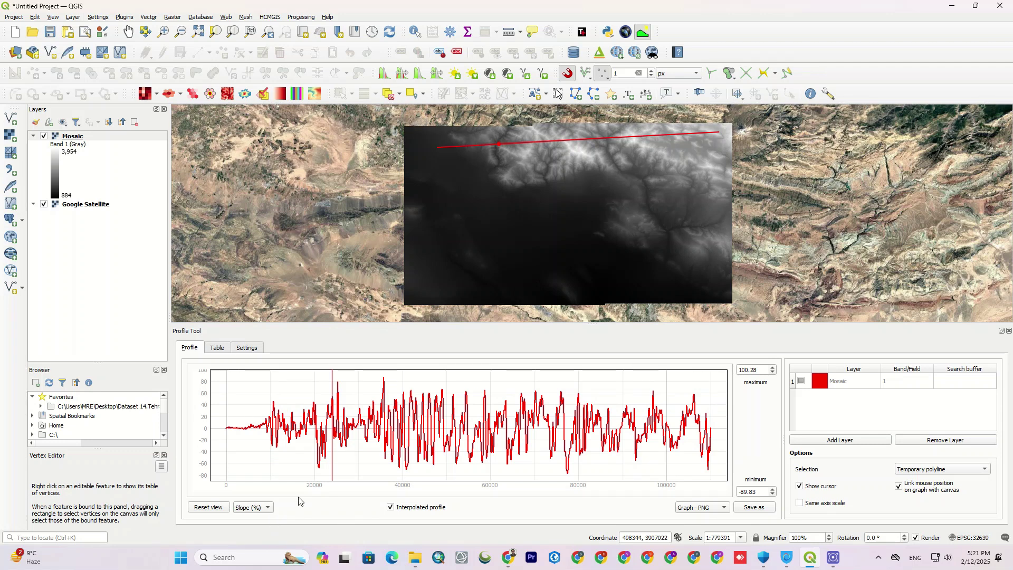
pyautogui.click(259, 507)
pyautogui.click(267, 519)
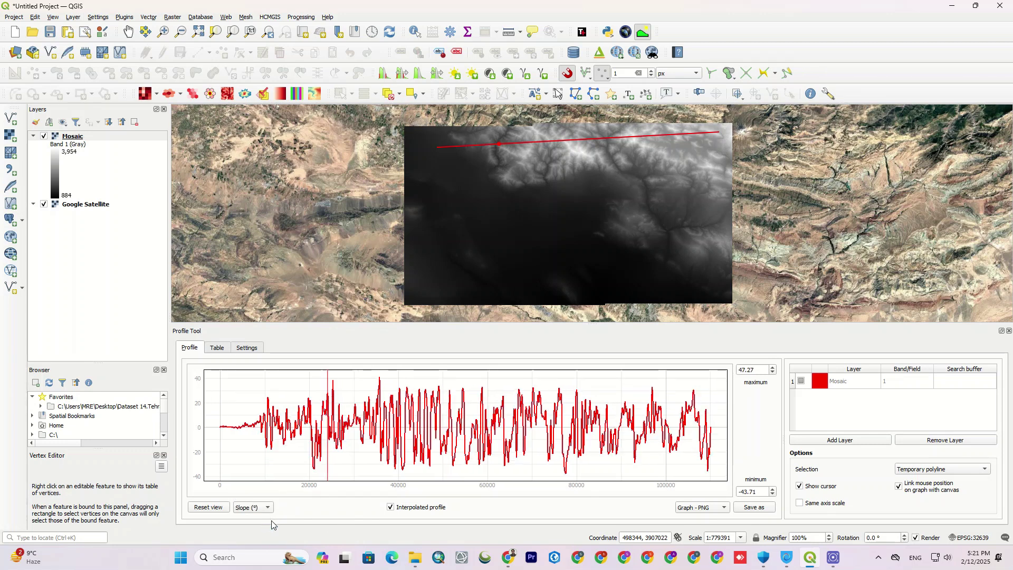
pyautogui.click(267, 509)
pyautogui.click(247, 494)
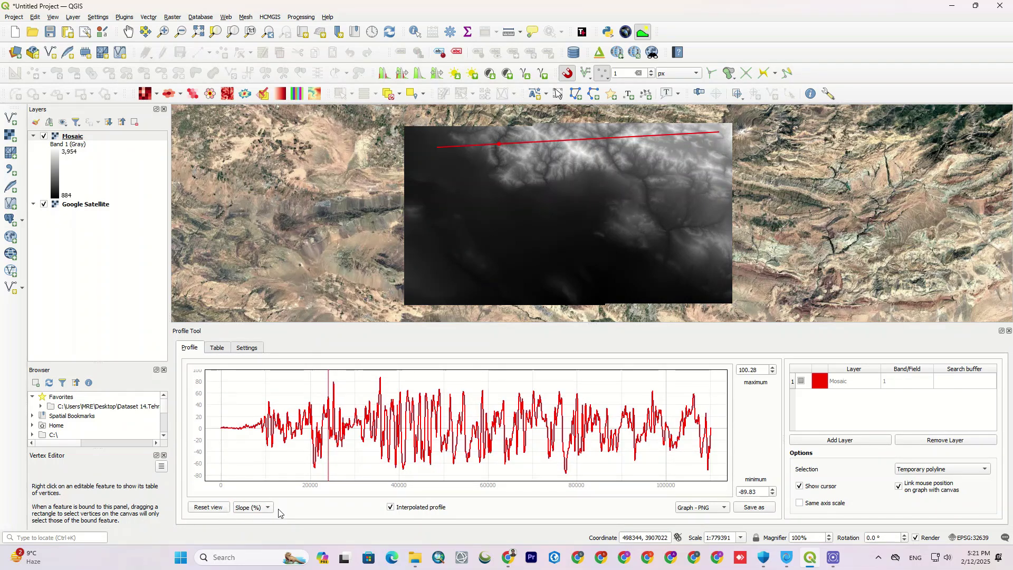
pyautogui.click(266, 509)
pyautogui.click(246, 496)
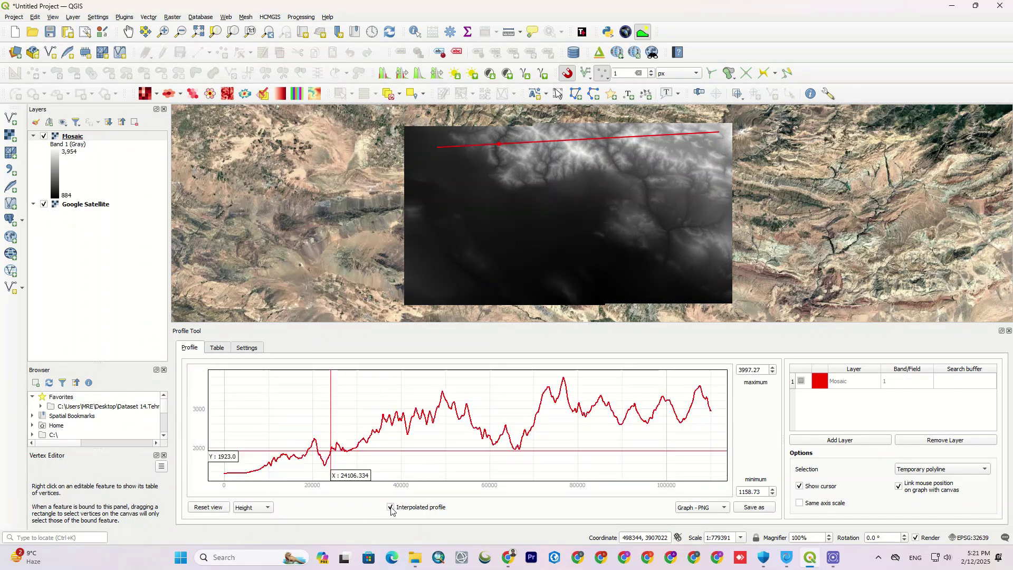
pyautogui.click(391, 508)
pyautogui.click(391, 508)
# Step: Draw a multi-vertex profile line around the Mosaic's corners and lower middle
pyautogui.click(418, 288)
pyautogui.click(717, 290)
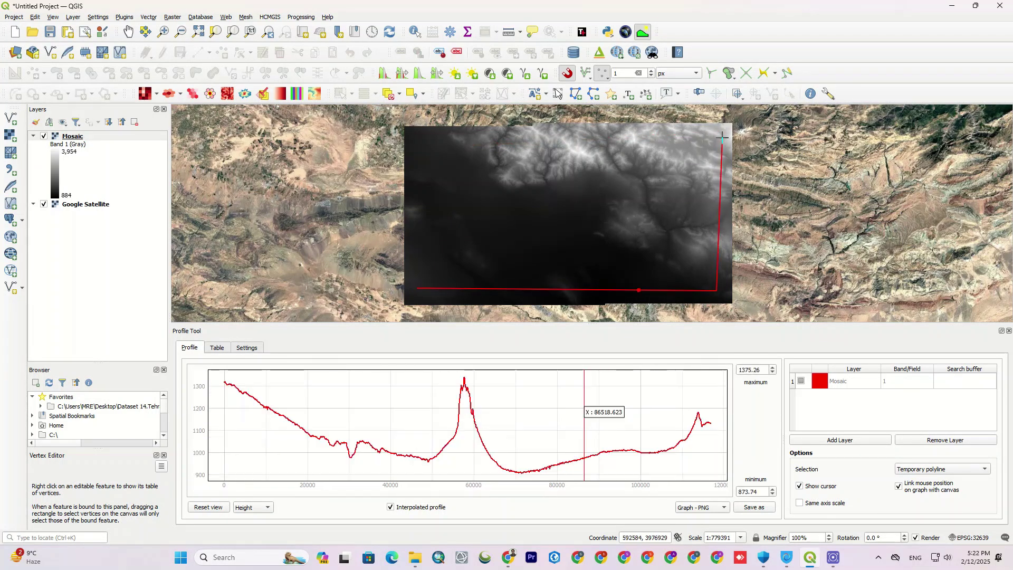
pyautogui.click(721, 132)
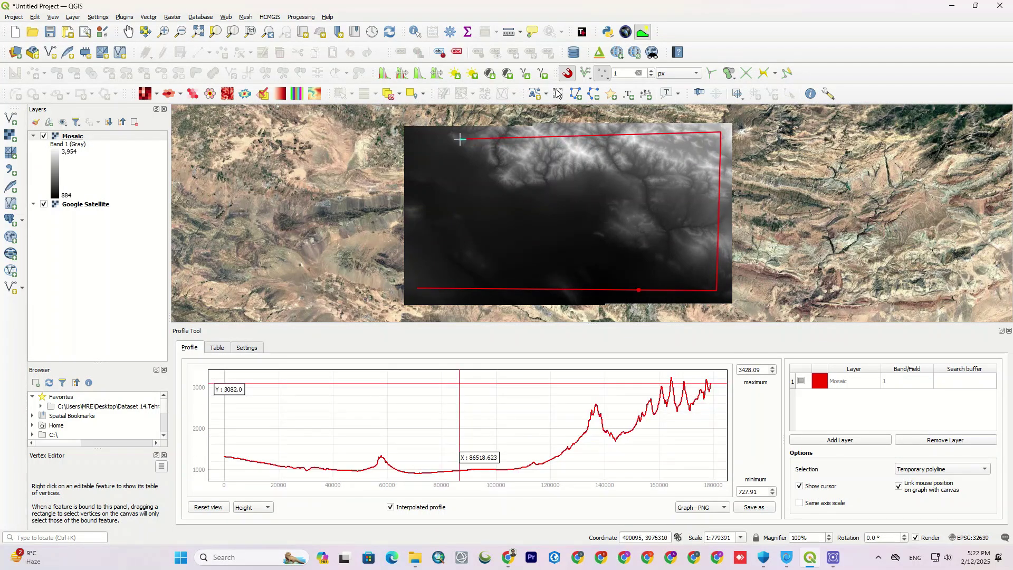
pyautogui.click(416, 137)
pyautogui.click(414, 273)
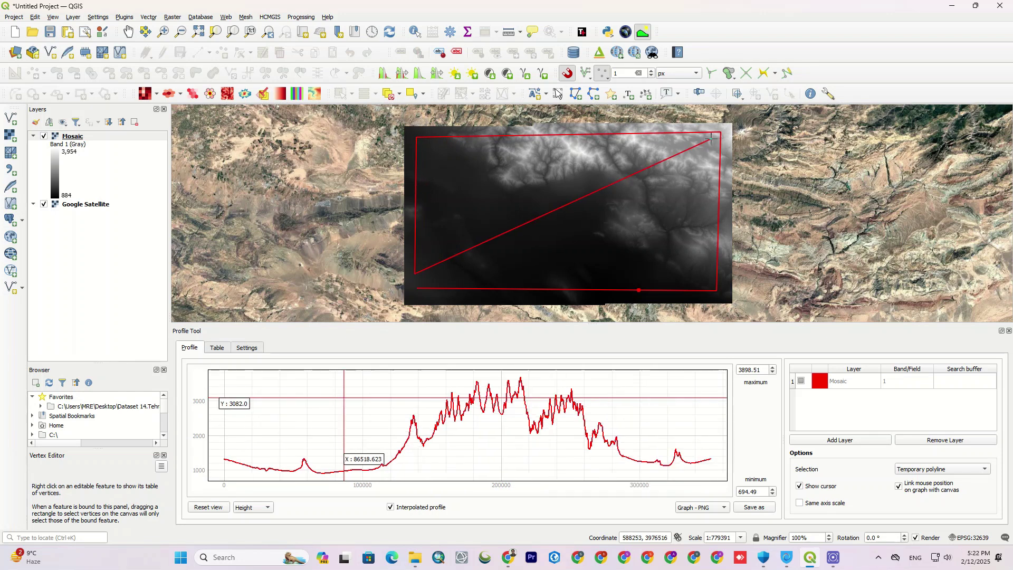
pyautogui.click(712, 139)
pyautogui.click(484, 279)
pyautogui.click(631, 267)
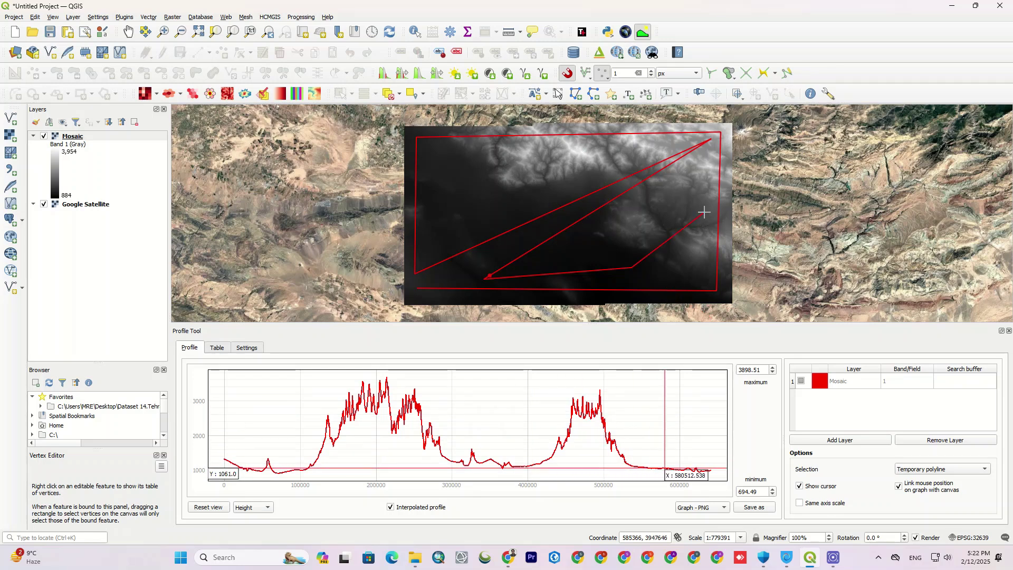
# Step: Replace it with a single northwest–southeast line, profiling about 55 km from 1,017 to 3,002 m
pyautogui.rightClick(491, 142)
pyautogui.click(491, 142)
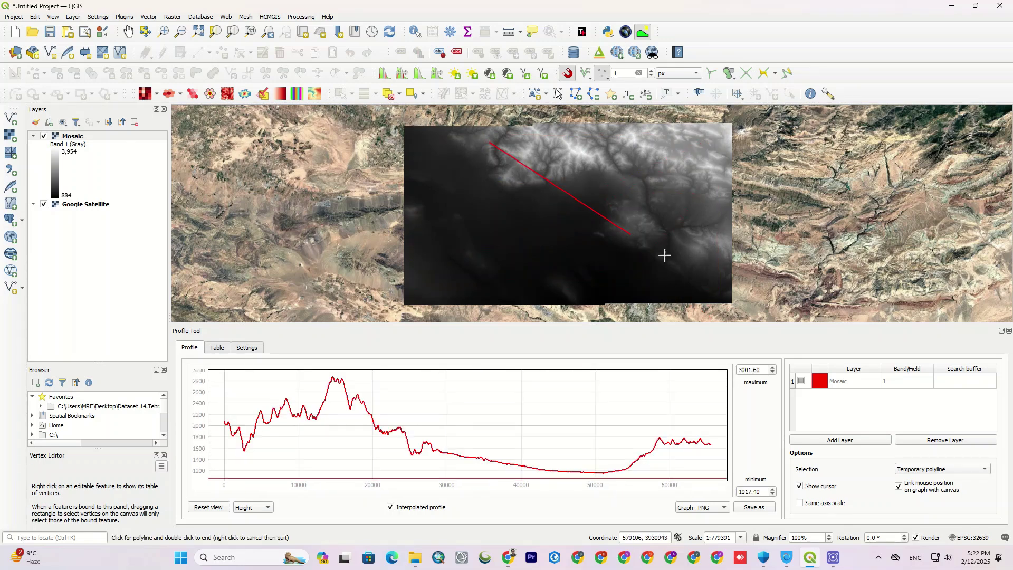
pyautogui.rightClick(473, 170)
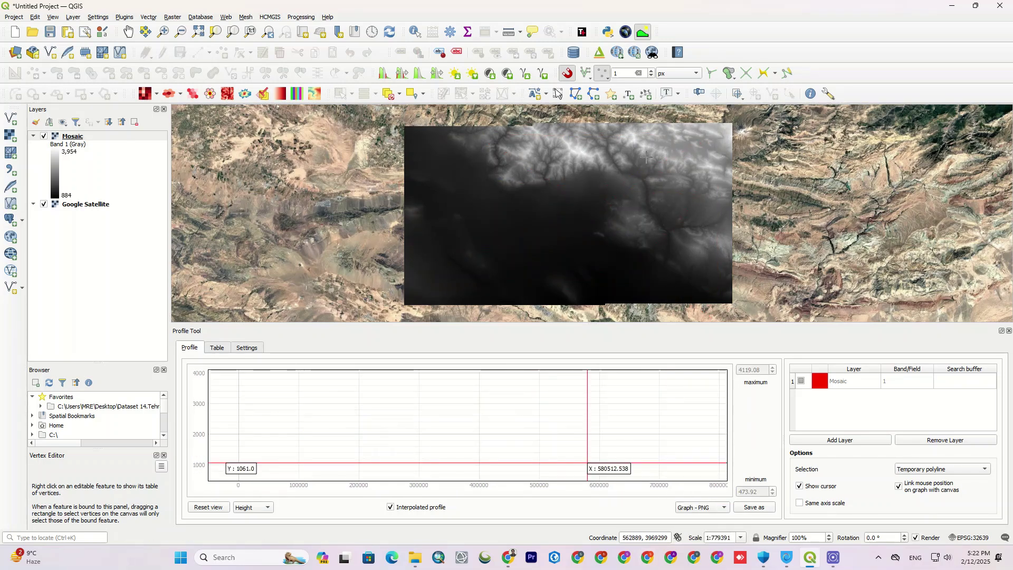
pyautogui.click(490, 142)
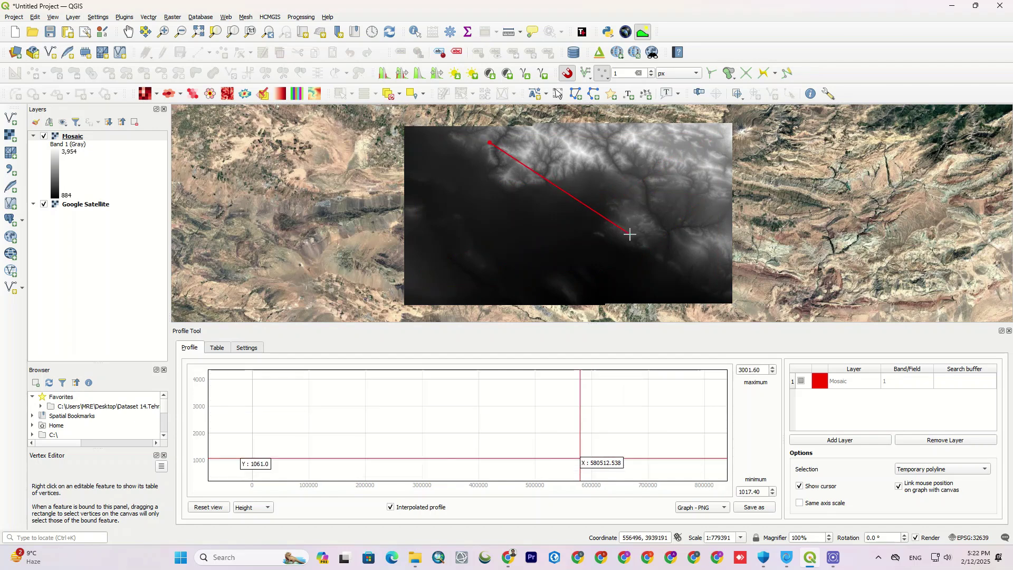
pyautogui.doubleClick(630, 234)
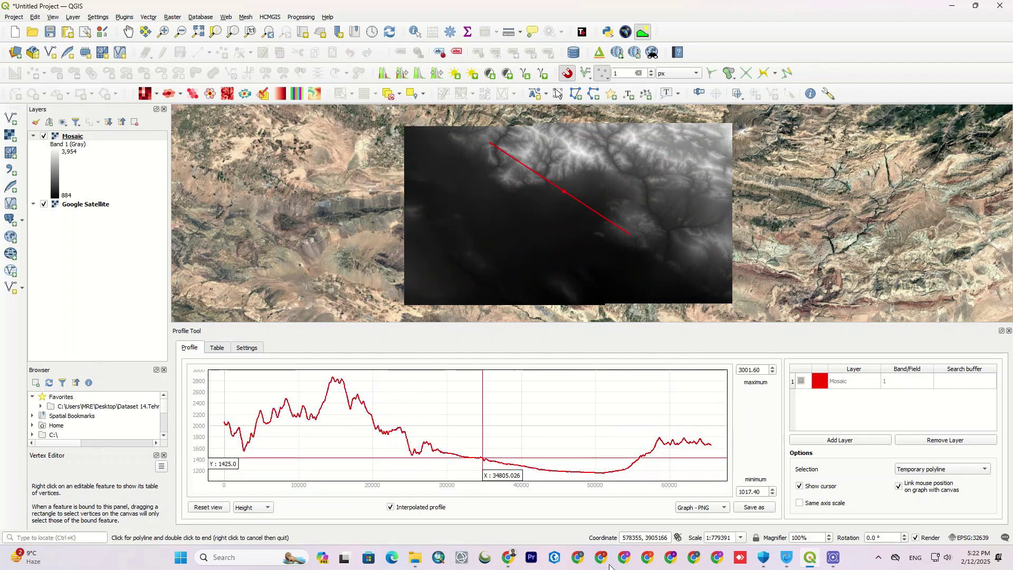
pyautogui.click(719, 510)
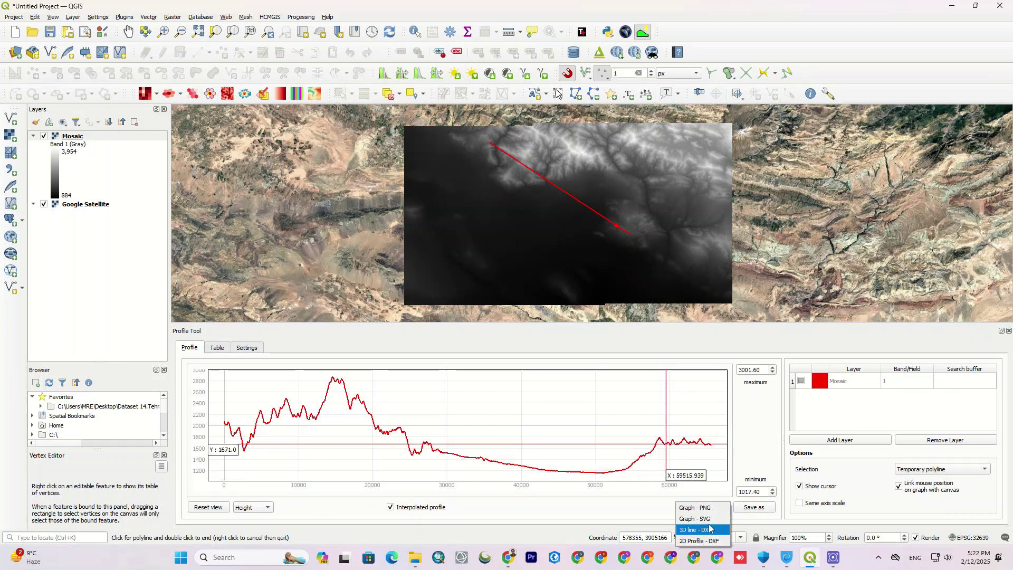
pyautogui.click(702, 507)
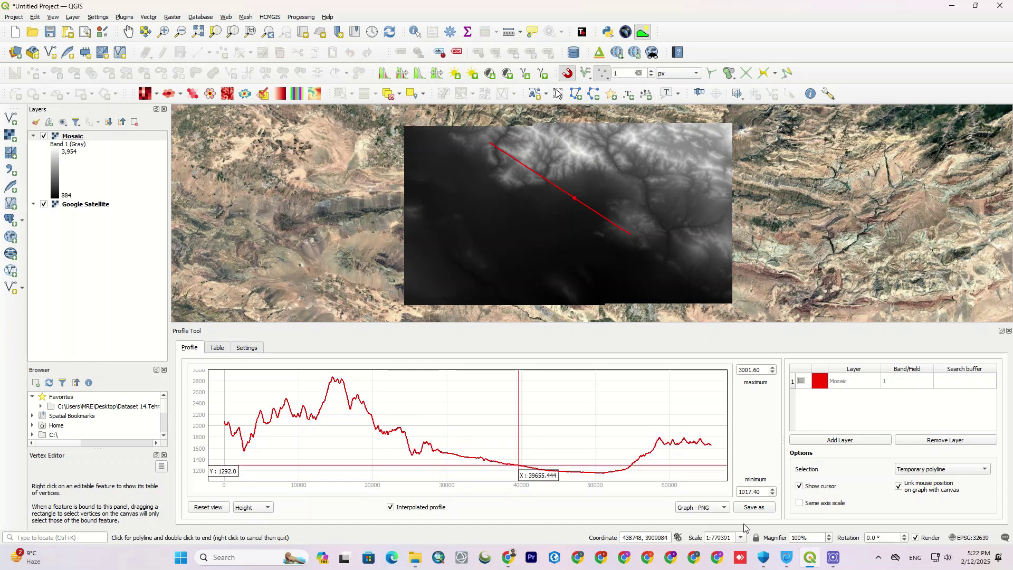
pyautogui.click(727, 511)
pyautogui.click(709, 516)
pyautogui.click(703, 507)
pyautogui.click(708, 496)
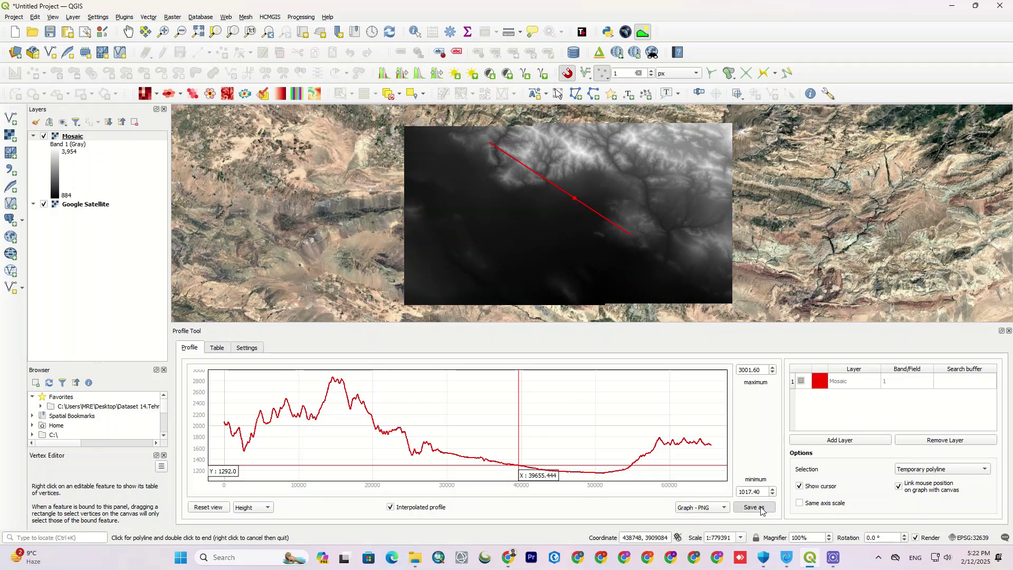
# Step: Save the profile graph as 01 in Graph - PNG format
pyautogui.click(753, 507)
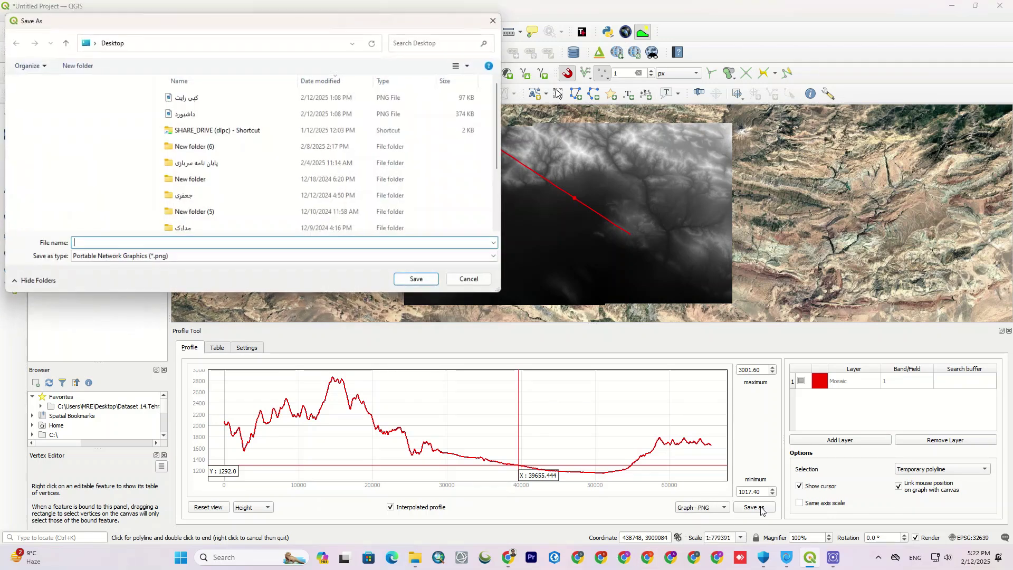
pyautogui.click(398, 243)
pyautogui.write('01')
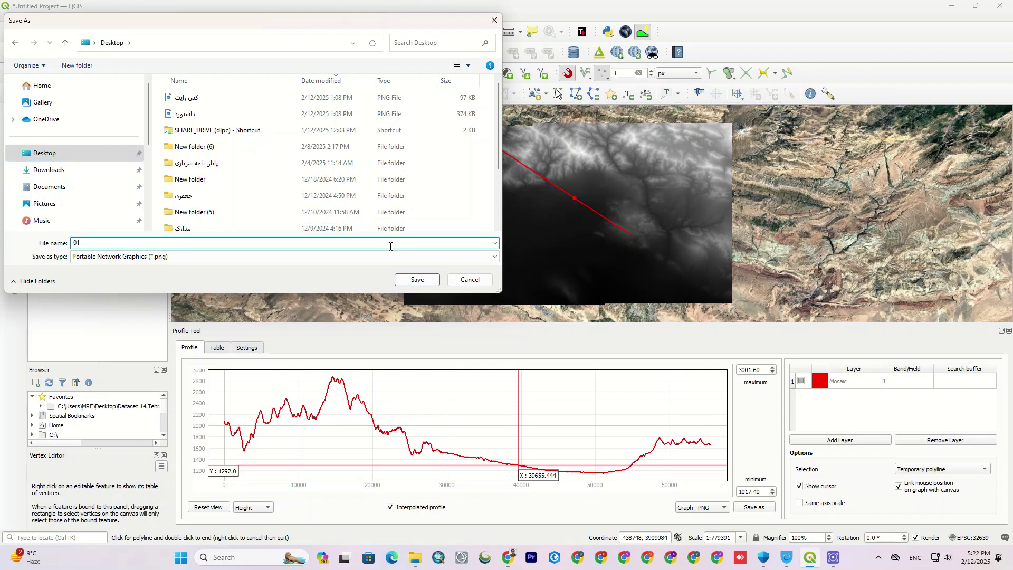
pyautogui.press('Return')
# Step: Save the profile graph as 02 in Graph - SVG format
pyautogui.click(707, 507)
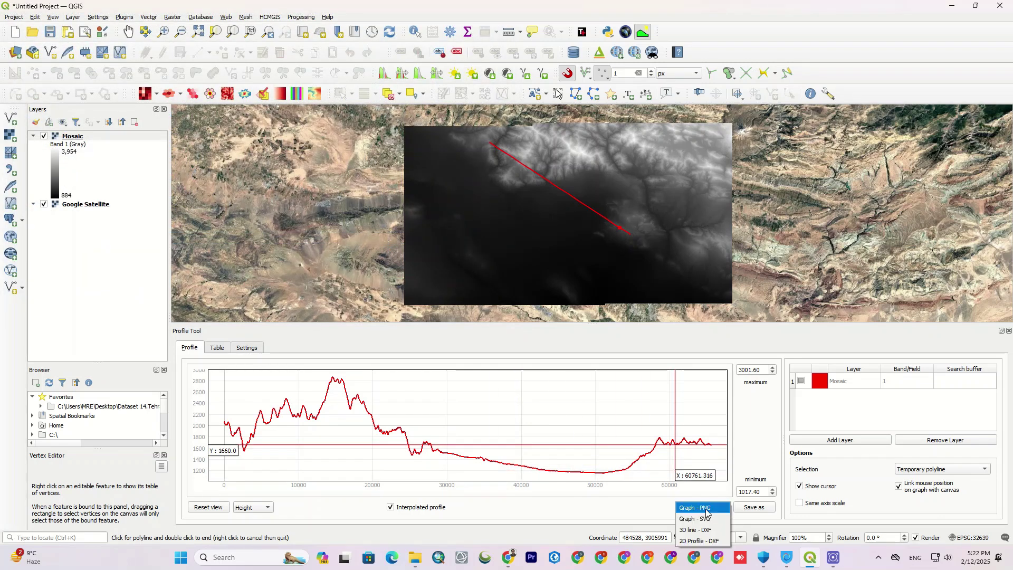
pyautogui.click(713, 520)
pyautogui.click(748, 509)
pyautogui.write('02')
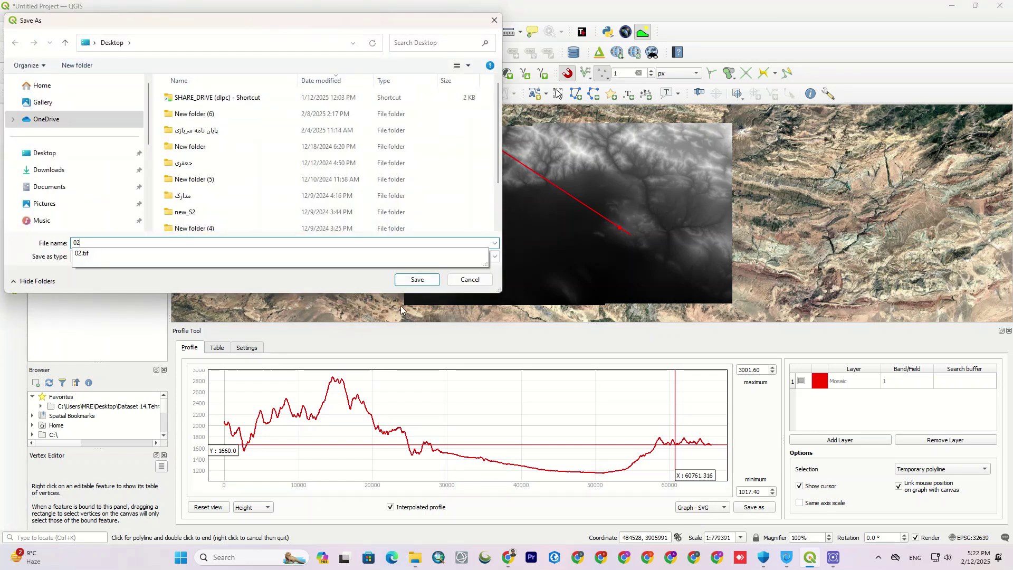
pyautogui.click(50, 154)
# Step: Export the profile as a 3D line - DXF named 03
pyautogui.click(416, 280)
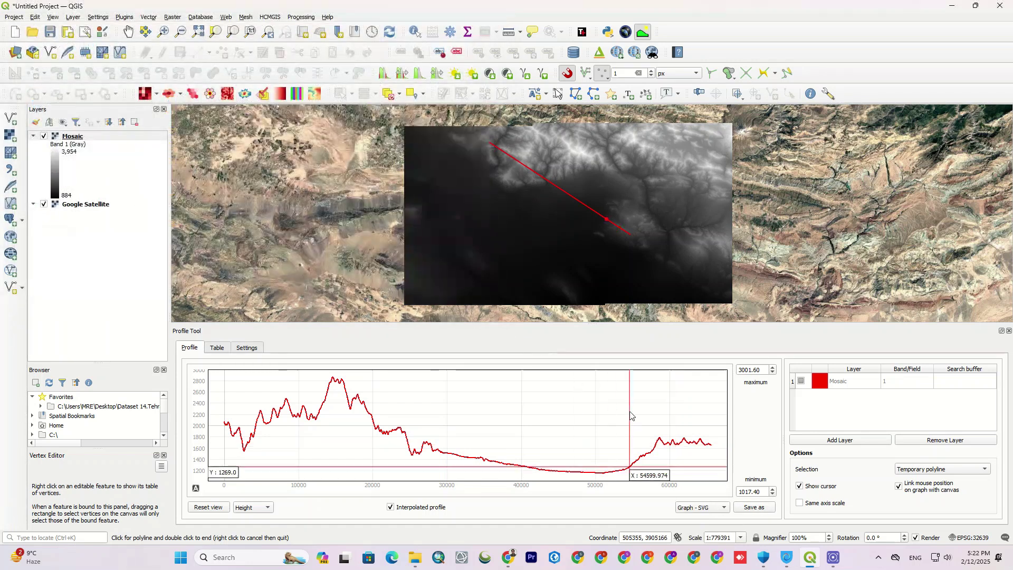
pyautogui.click(713, 508)
pyautogui.click(695, 519)
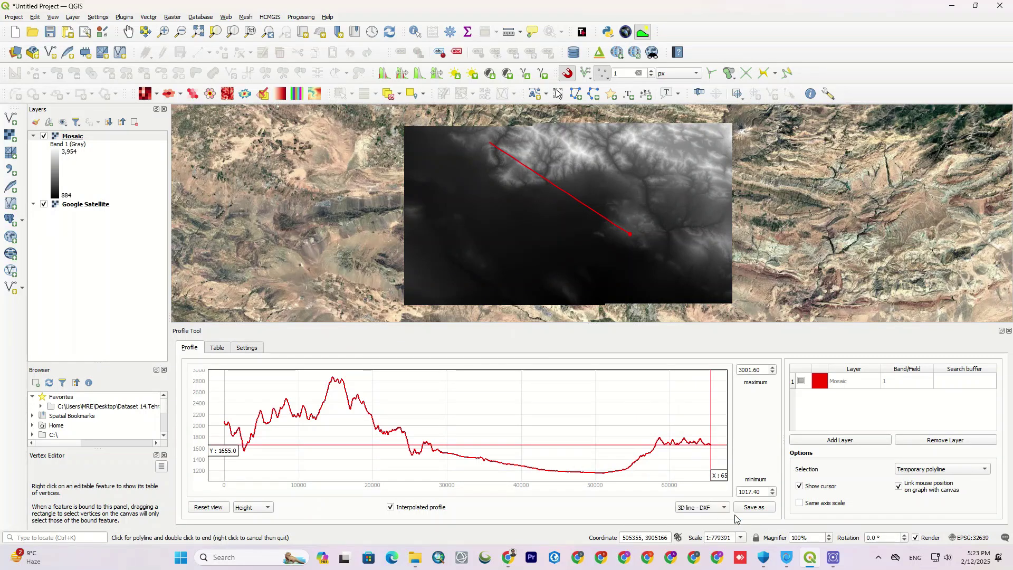
pyautogui.click(754, 507)
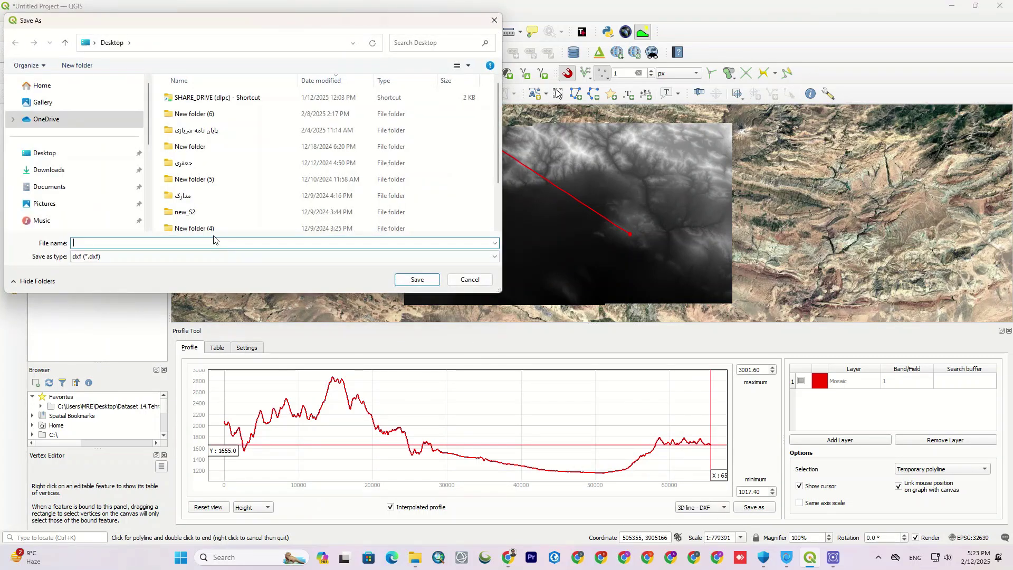
pyautogui.write('03')
pyautogui.press('Return')
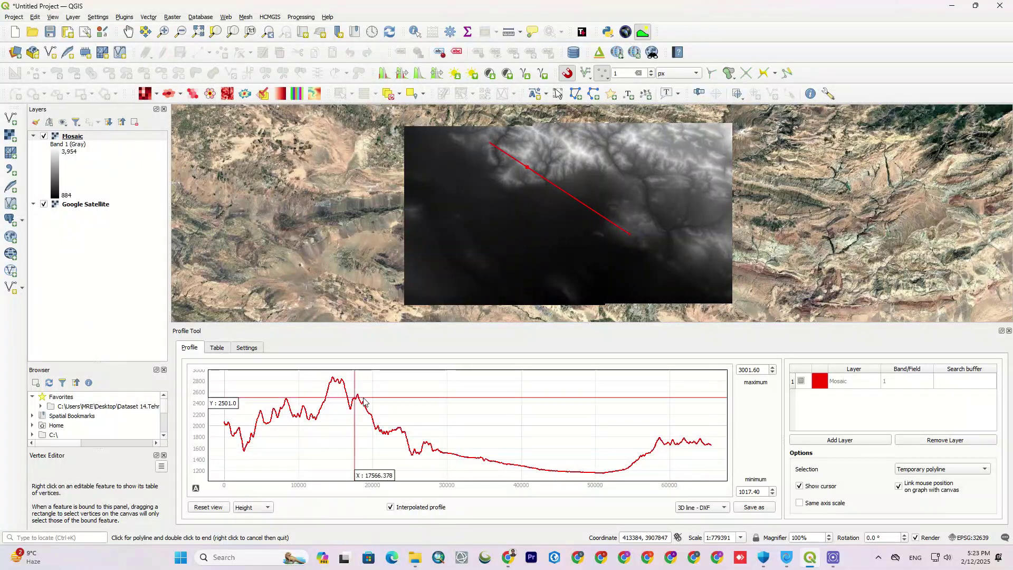
# Step: Toggle Same axis scale on and off, browse the Mosaic_band_1 table, then return to the Profile graph
pyautogui.click(800, 504)
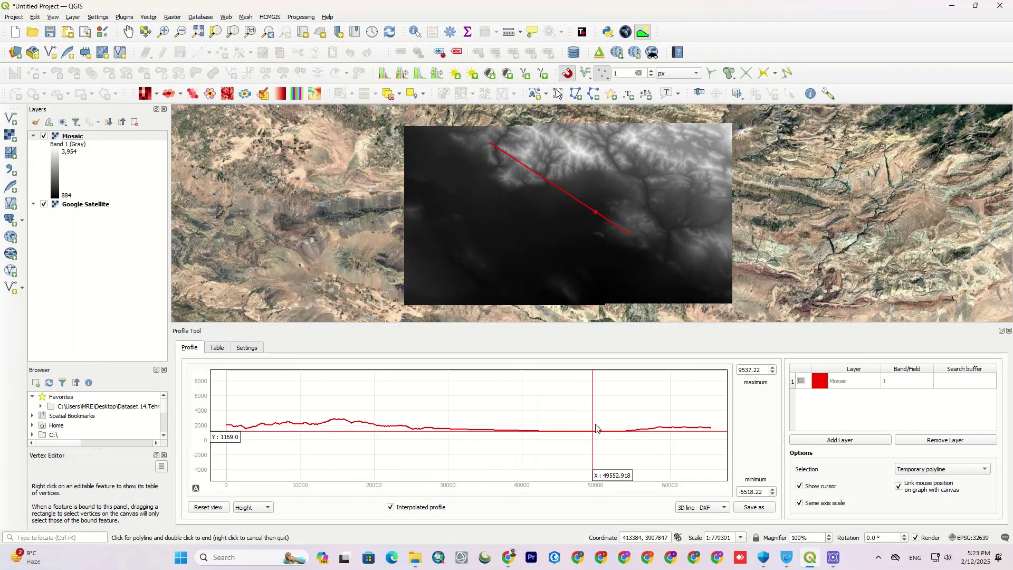
pyautogui.click(801, 505)
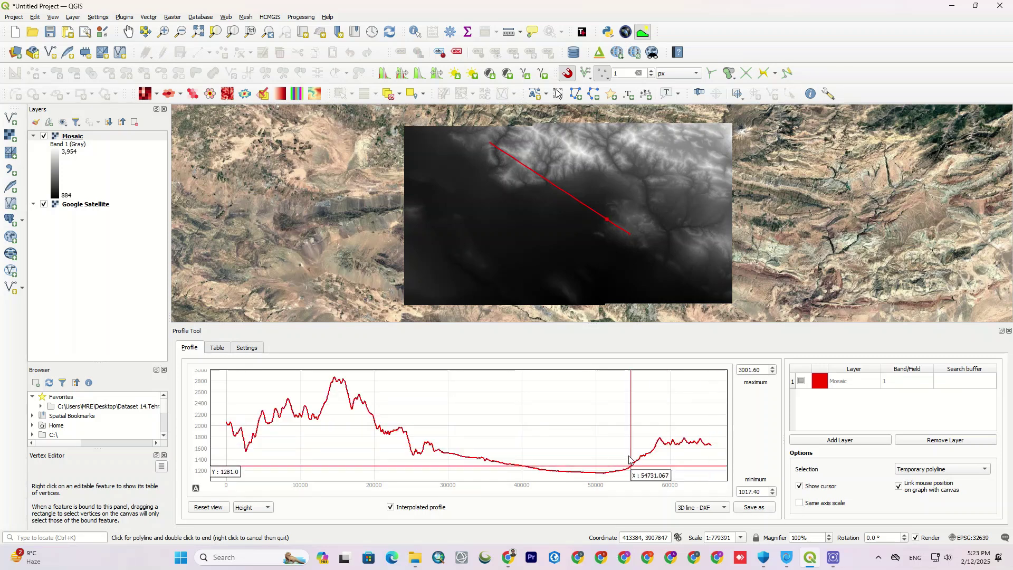
pyautogui.click(217, 349)
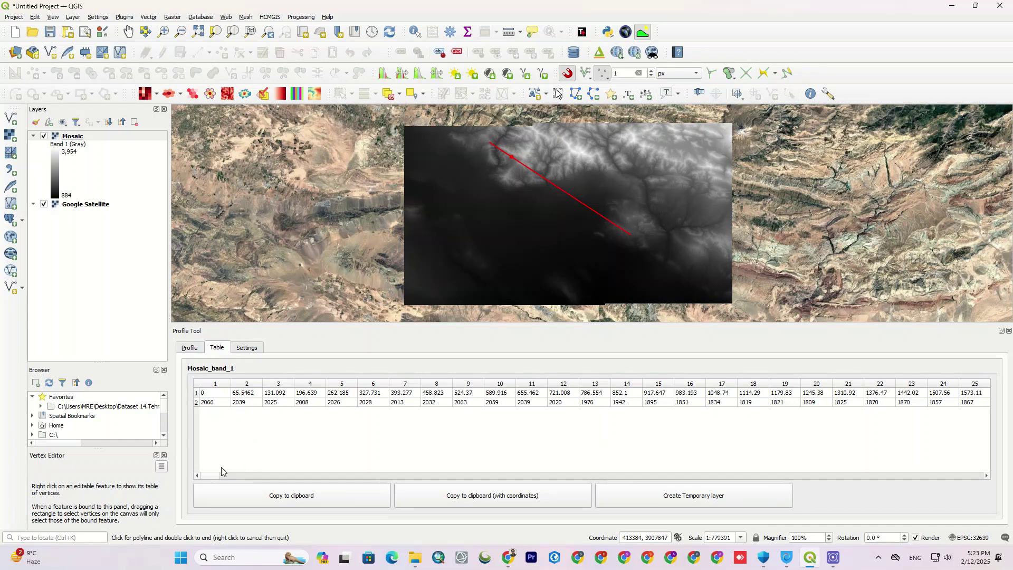
pyautogui.moveTo(213, 476)
pyautogui.mouseDown()
pyautogui.moveTo(299, 479)
pyautogui.moveTo(207, 472)
pyautogui.mouseUp()
pyautogui.click(253, 353)
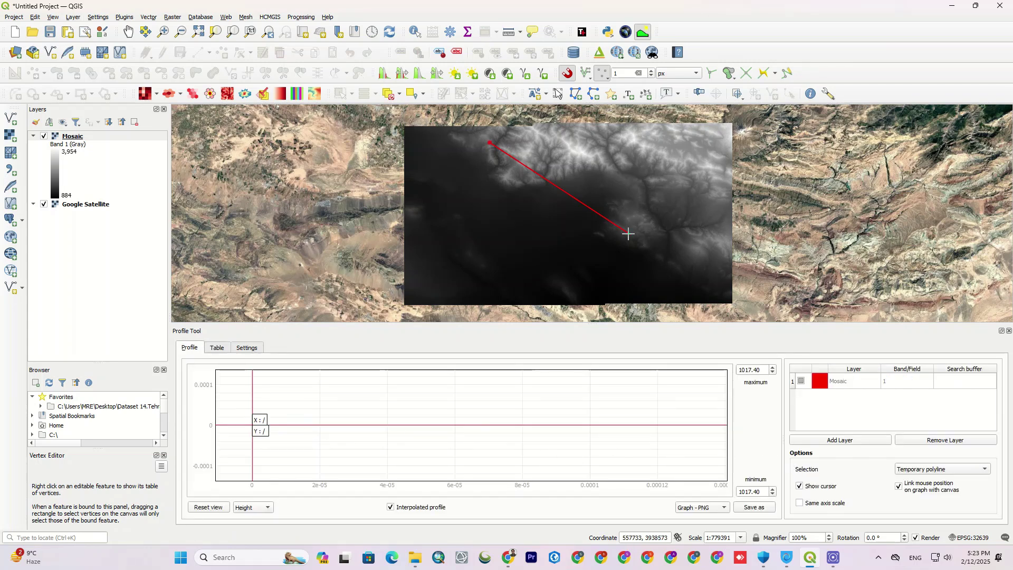
# Step: Draw a southwest-to-northeast profile line across the DEM, profiling roughly 998 to 2,871 m
pyautogui.click(459, 232)
pyautogui.doubleClick(650, 168)
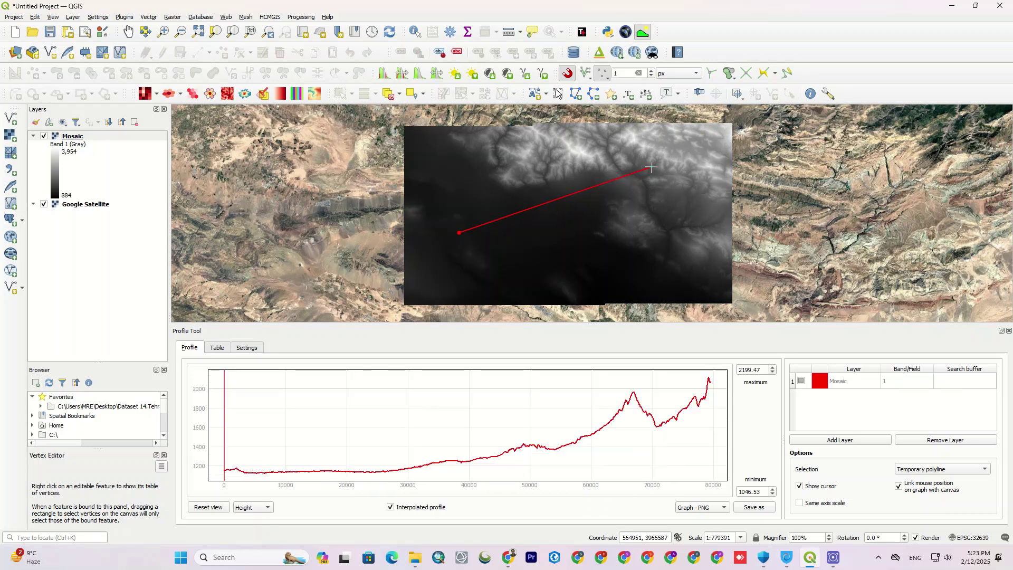
pyautogui.doubleClick(669, 166)
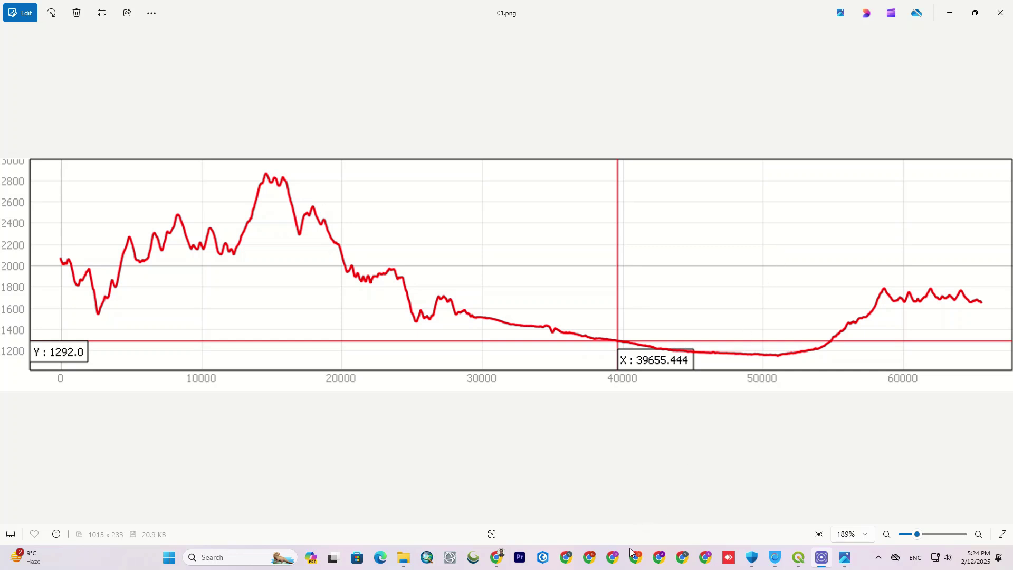
# Step: View the exported 02.svg profile graph in the browser, dismissing the extension popup
pyautogui.hotkey('alt', 'Tab')
pyautogui.click(945, 156)
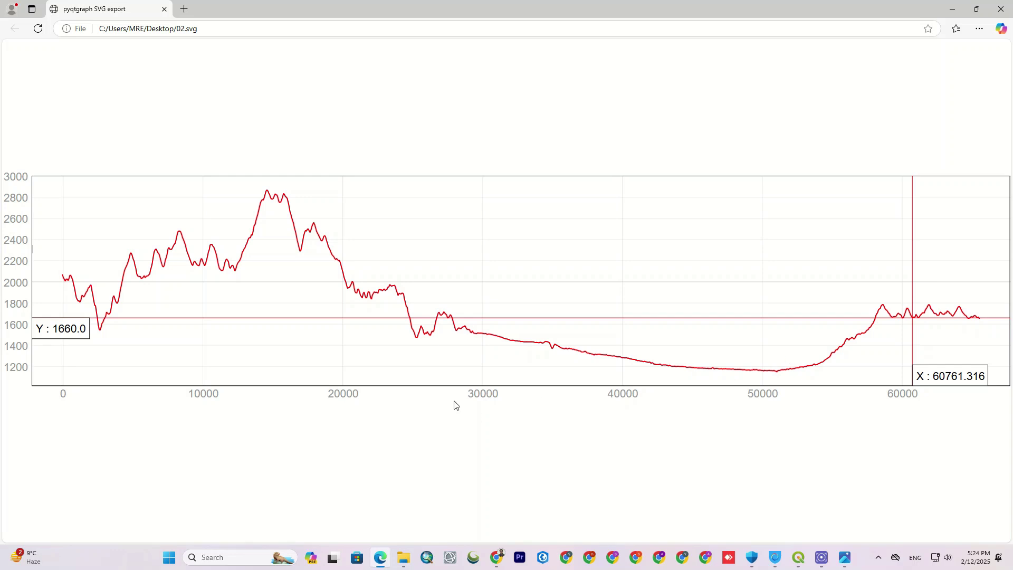
# Step: Back in QGIS, change the Mosaic profile line colour to green, then to black
pyautogui.hotkey('alt', 'Tab')
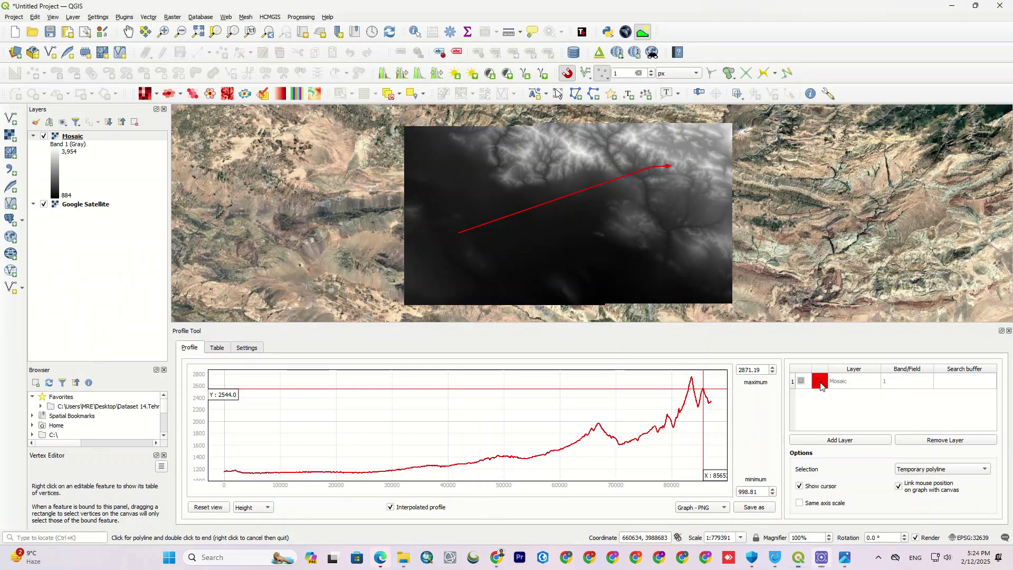
pyautogui.click(820, 382)
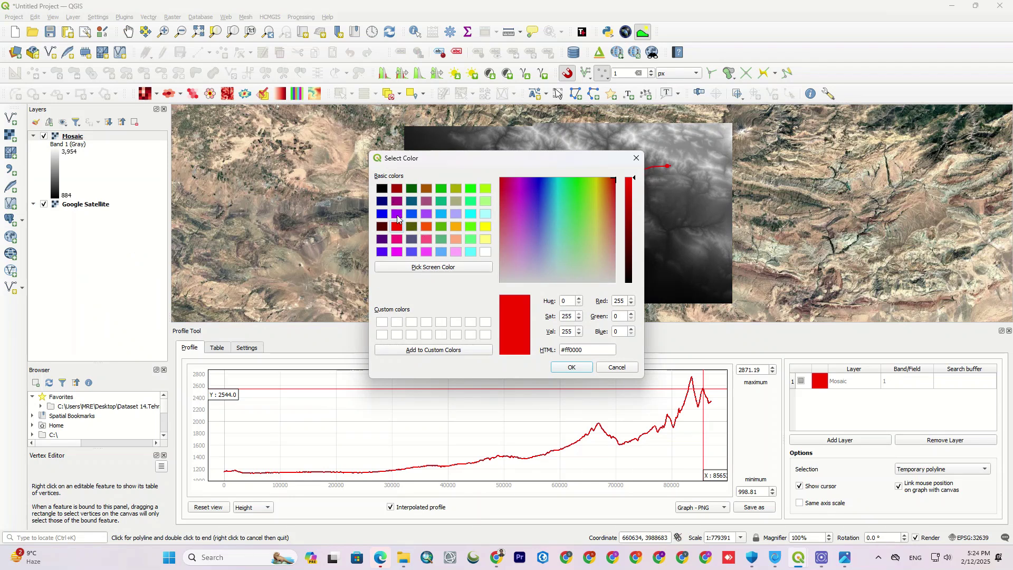
pyautogui.click(471, 188)
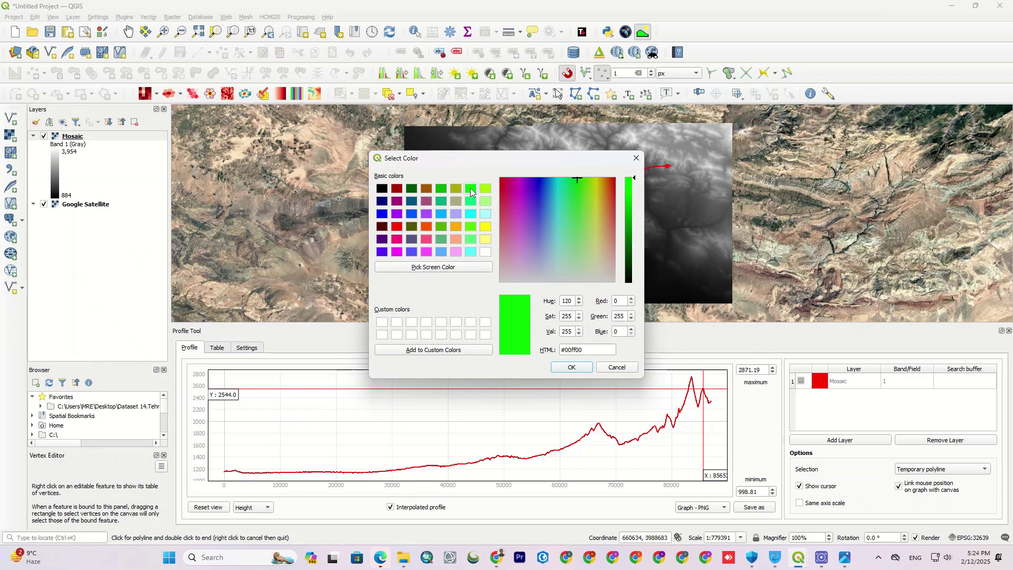
pyautogui.click(572, 367)
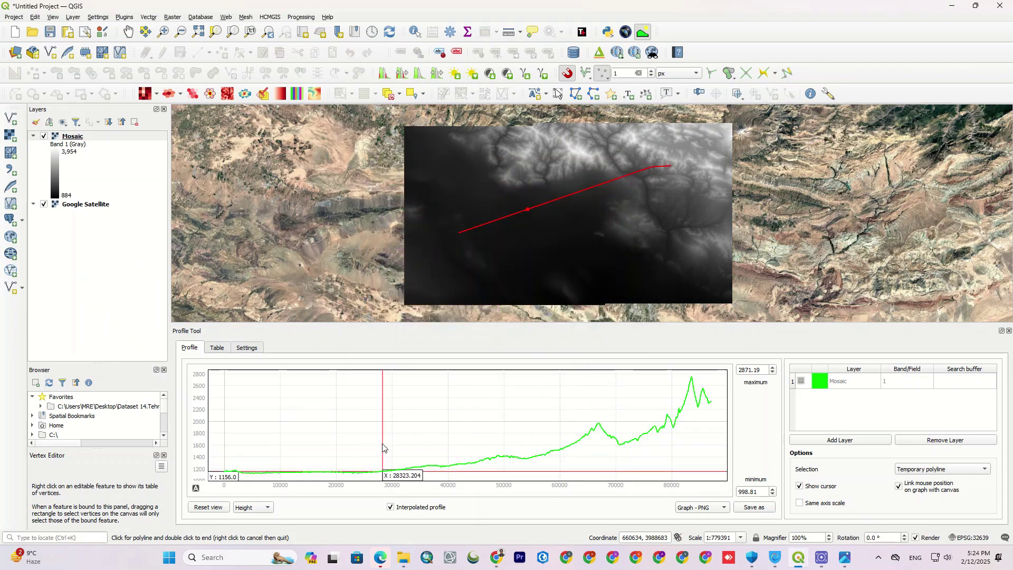
pyautogui.click(815, 381)
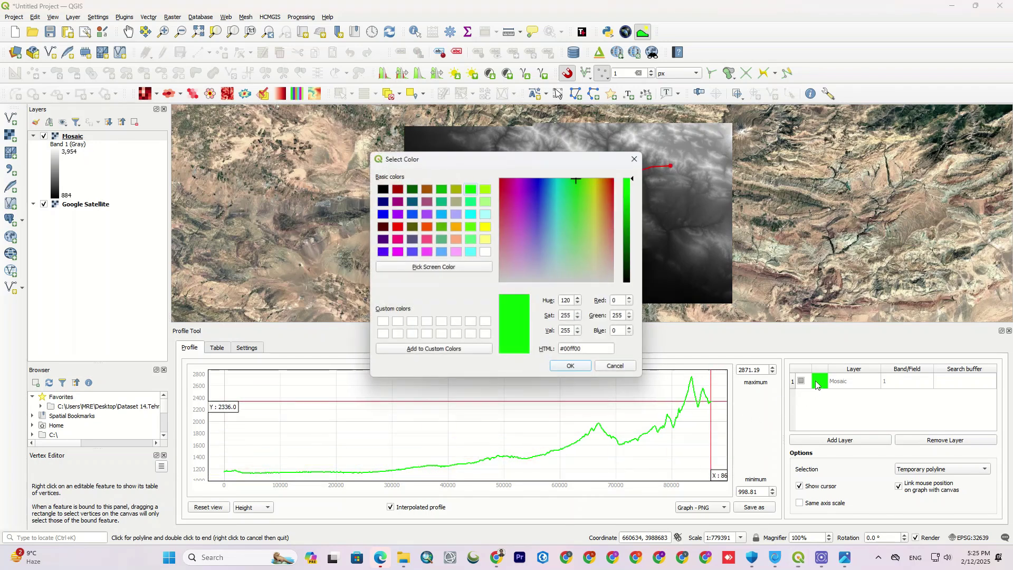
pyautogui.click(382, 189)
pyautogui.click(571, 367)
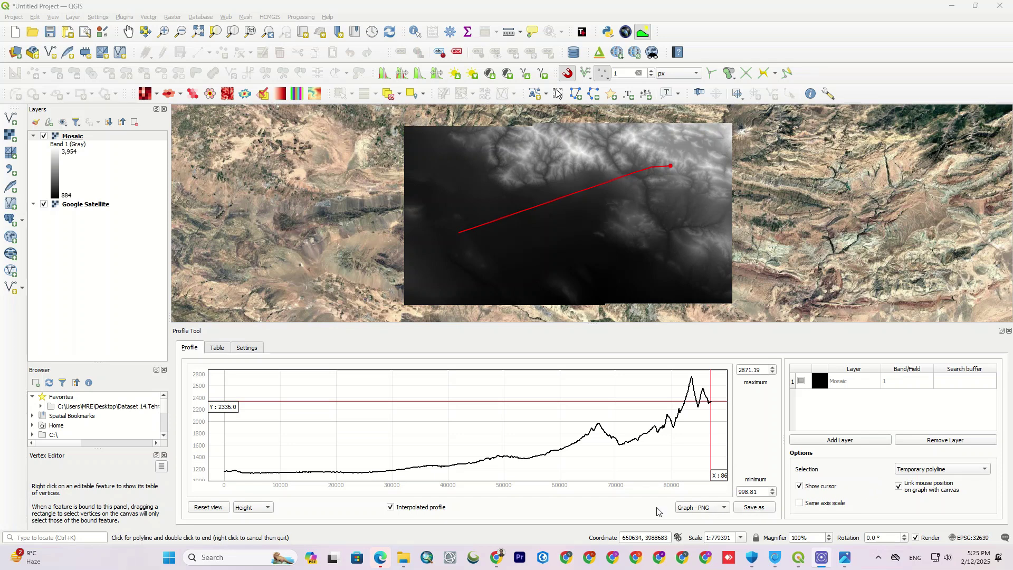
# Step: Keep the profile interpolated and show its elevation values in the Table view
pyautogui.click(417, 507)
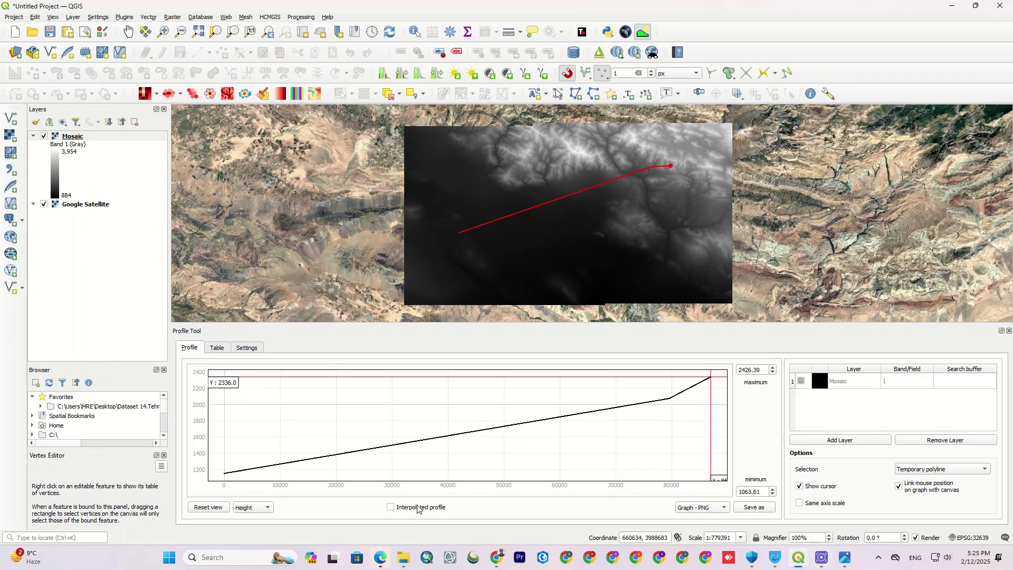
pyautogui.click(417, 508)
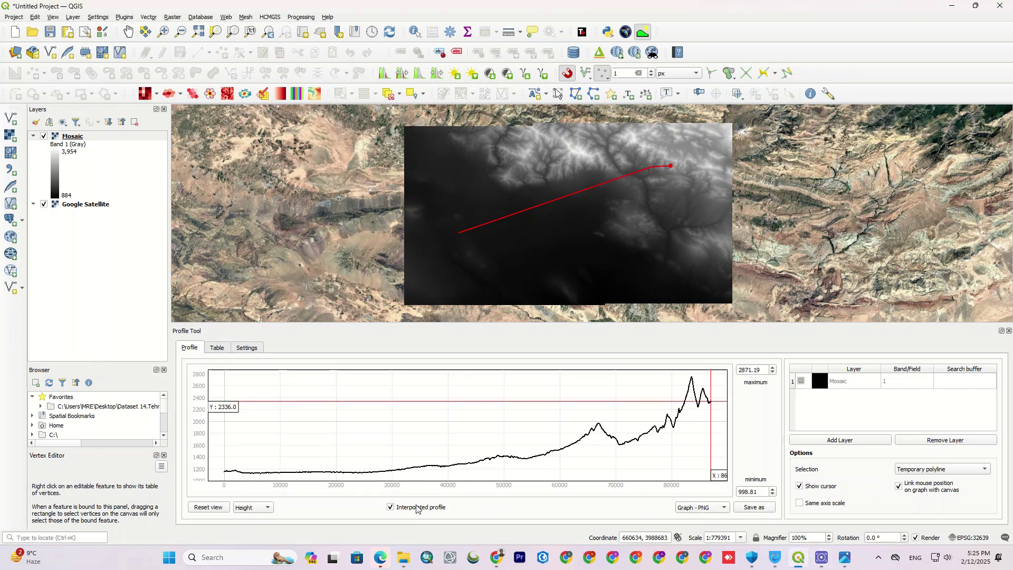
pyautogui.click(217, 349)
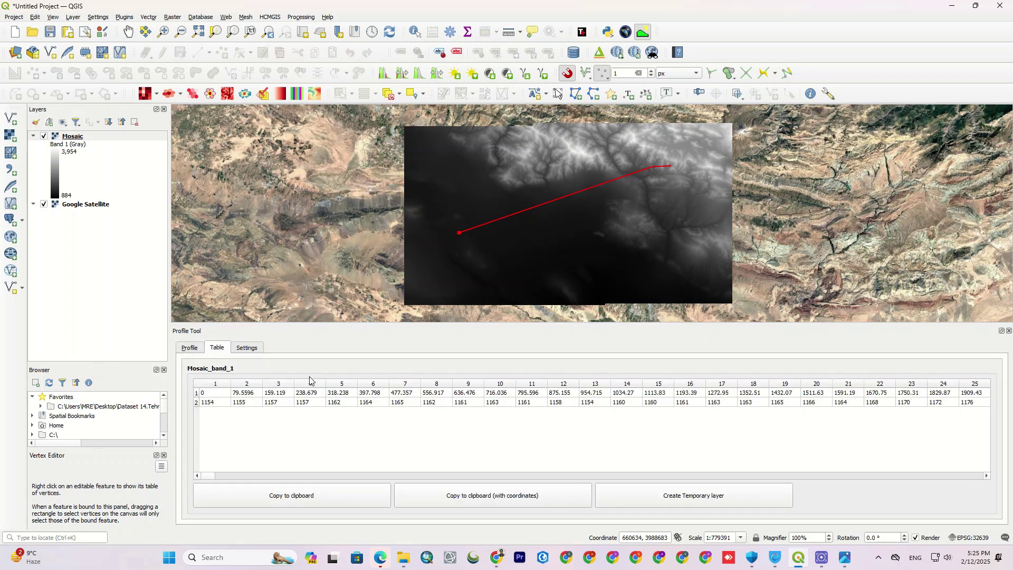
# Step: Inspect the table's values and columns, then create the ProfileTool_Mosaic_band_1 temporary layer from them
pyautogui.click(311, 392)
pyautogui.click(333, 392)
pyautogui.click(370, 386)
pyautogui.click(811, 386)
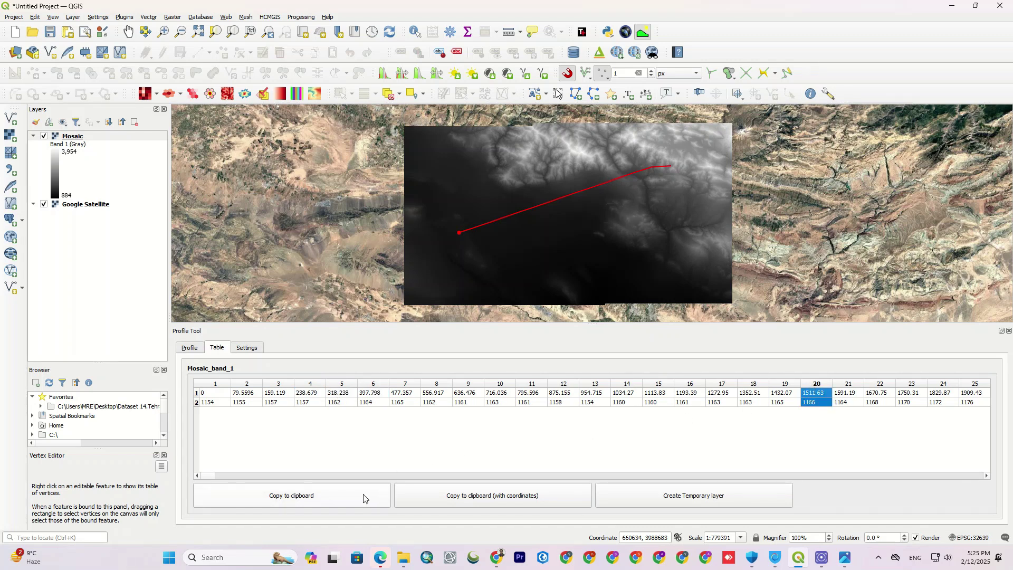
pyautogui.moveTo(204, 475); pyautogui.dragTo(379, 475)
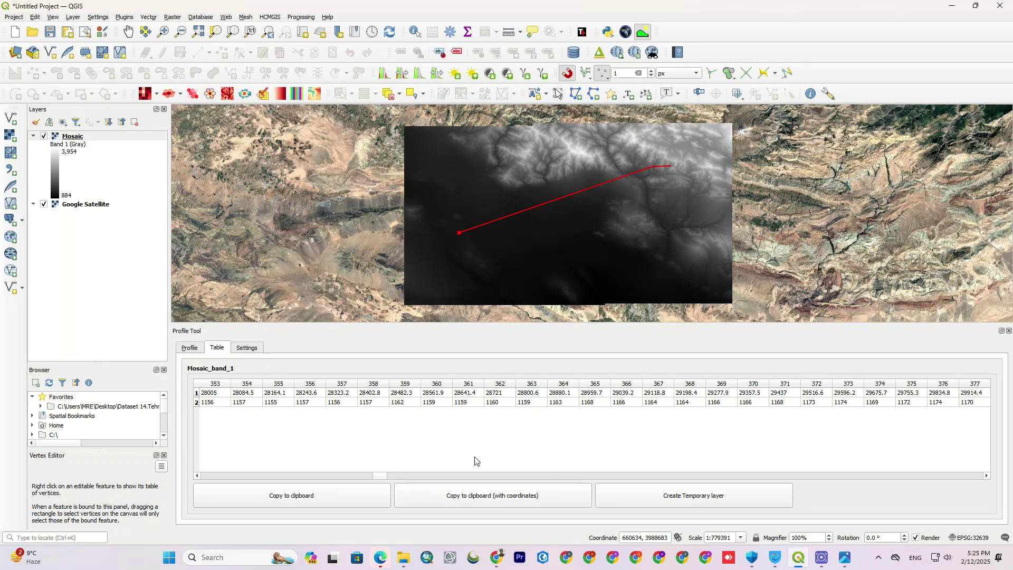
pyautogui.click(671, 505)
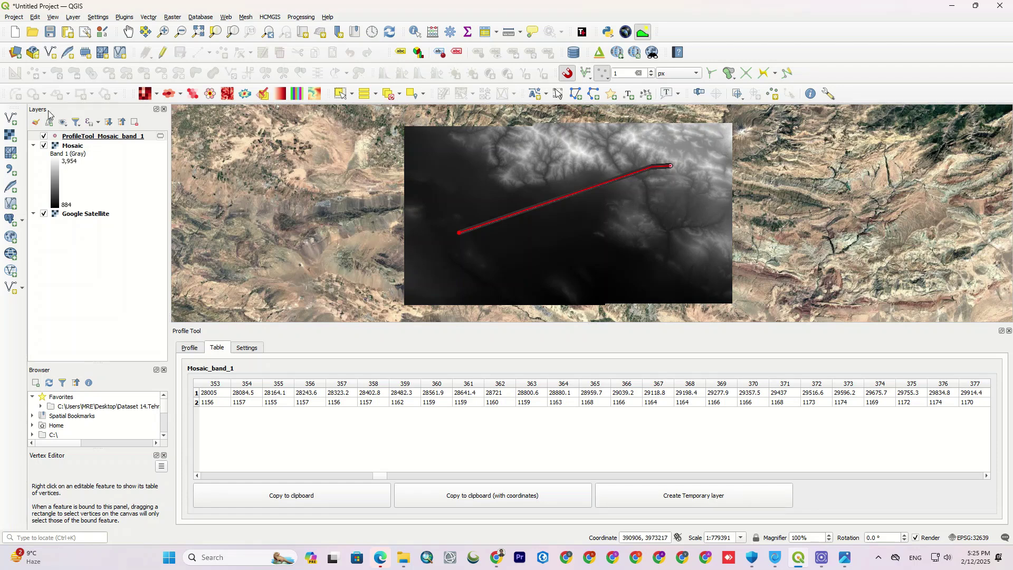
# Step: Hide the Mosaic and Google Satellite layers and bring back the profile graph
pyautogui.click(44, 146)
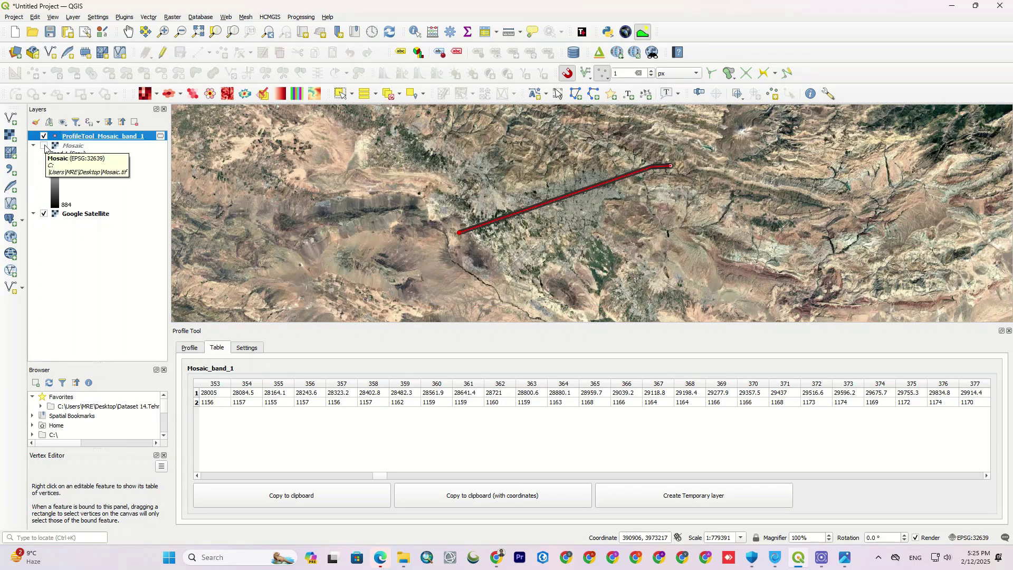
pyautogui.scroll(3, 525, 210)
pyautogui.scroll(2, 525, 210)
pyautogui.scroll(-5, 524, 210)
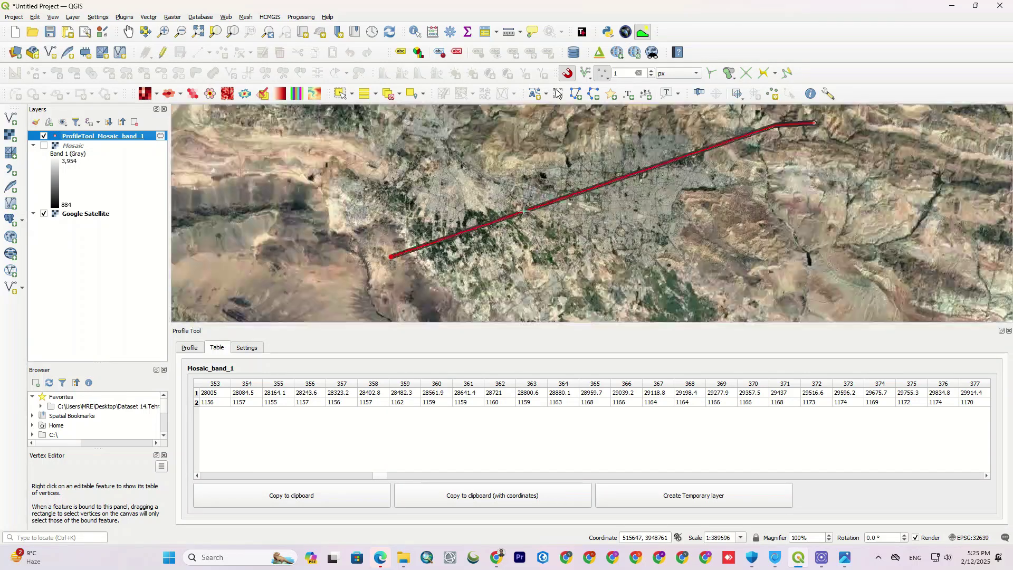
pyautogui.click(44, 214)
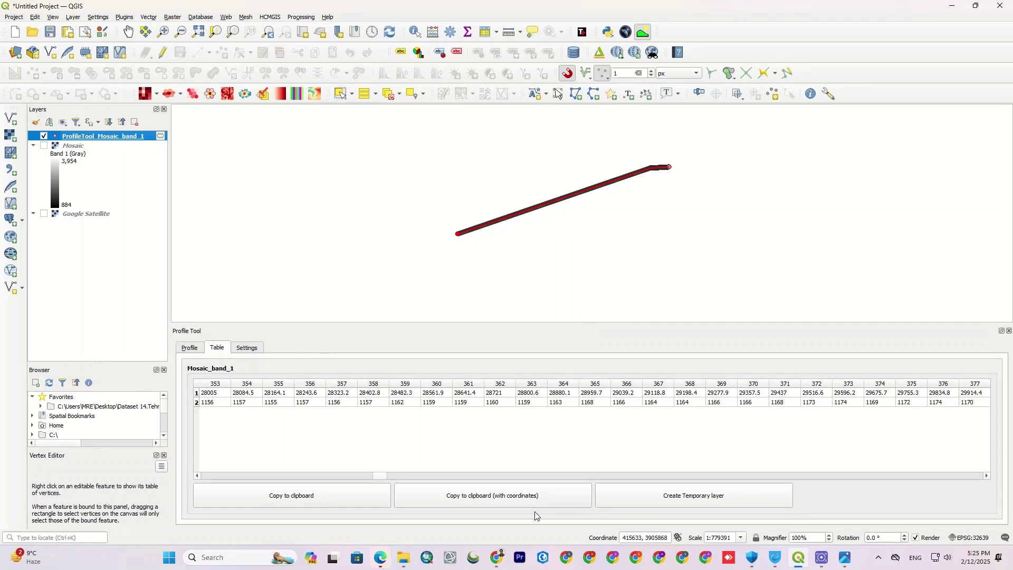
pyautogui.click(188, 349)
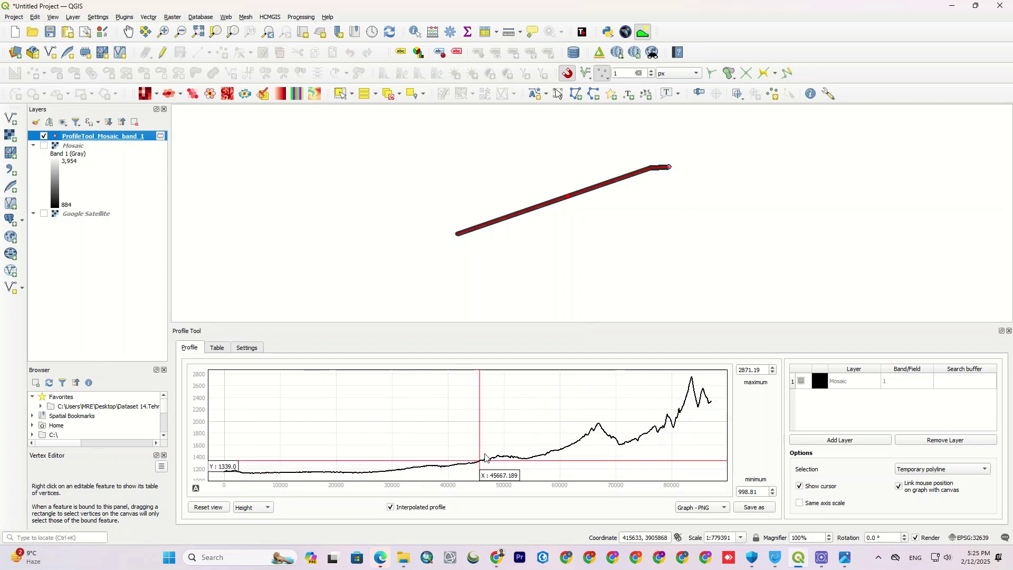
# Step: Close the Profile Tool panel and check the ProfileTool layer's Information showing 1,595 features
pyautogui.click(1009, 331)
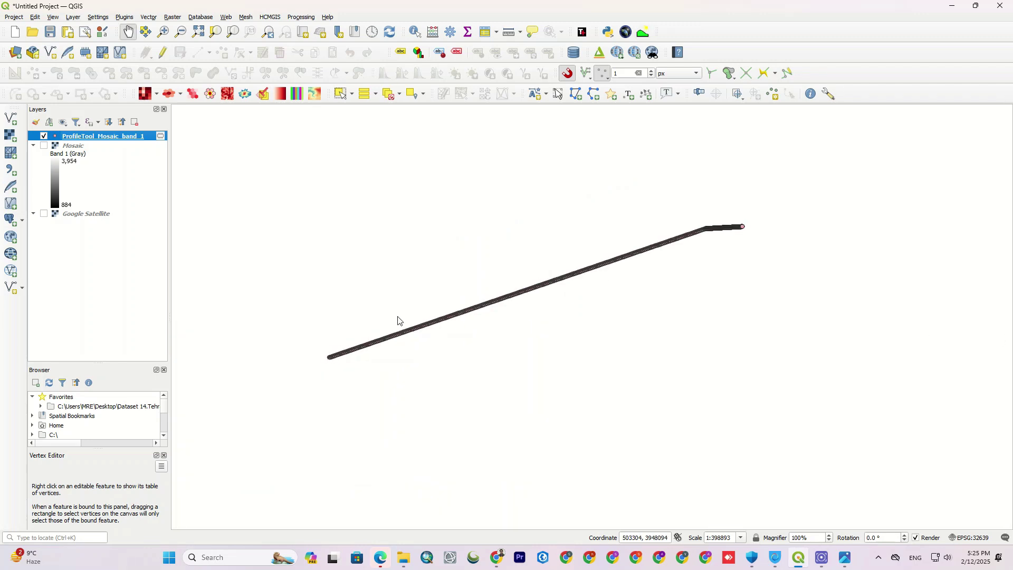
pyautogui.scroll(4, 390, 333)
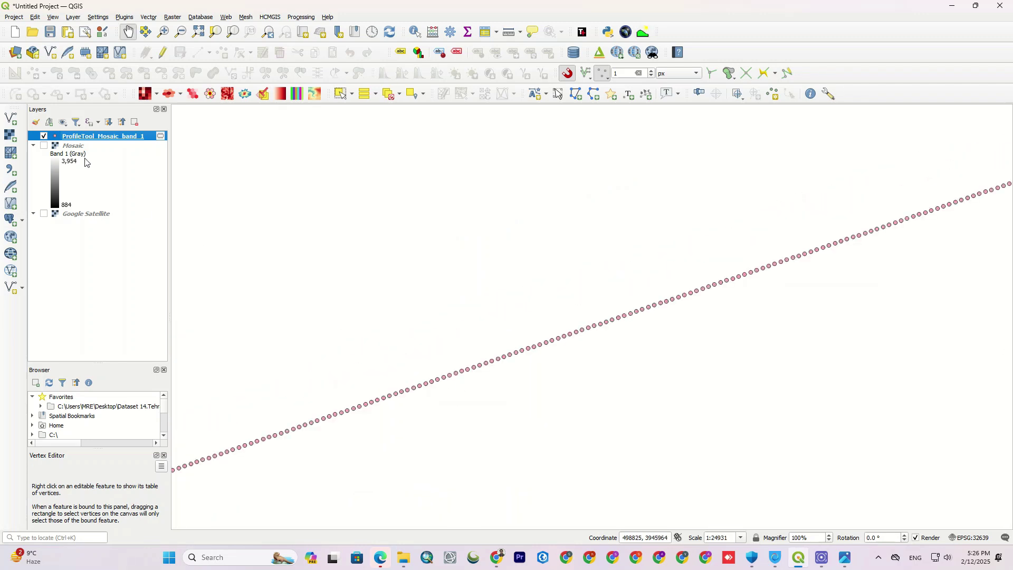
pyautogui.rightClick(77, 142)
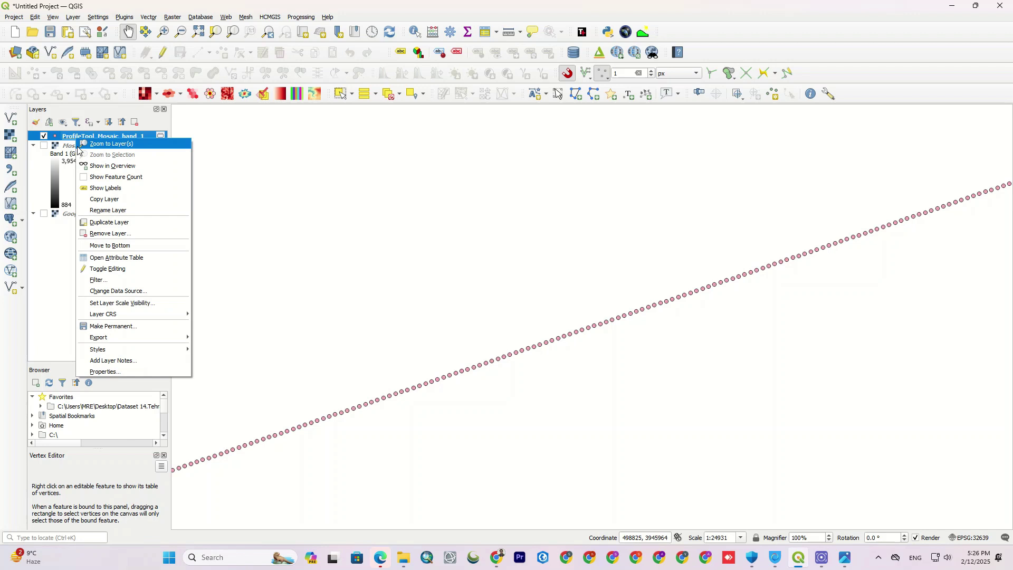
pyautogui.click(106, 370)
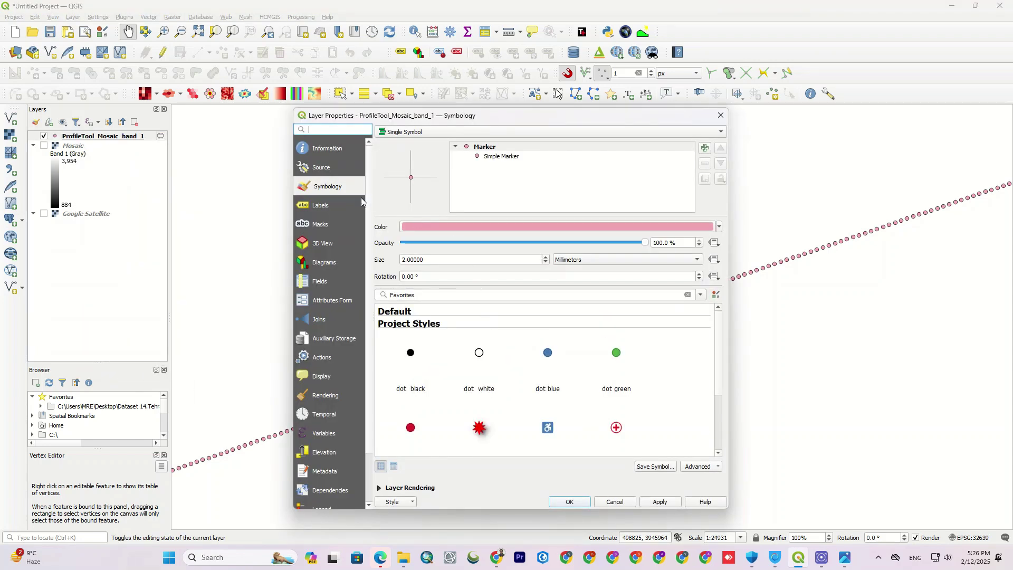
pyautogui.click(326, 151)
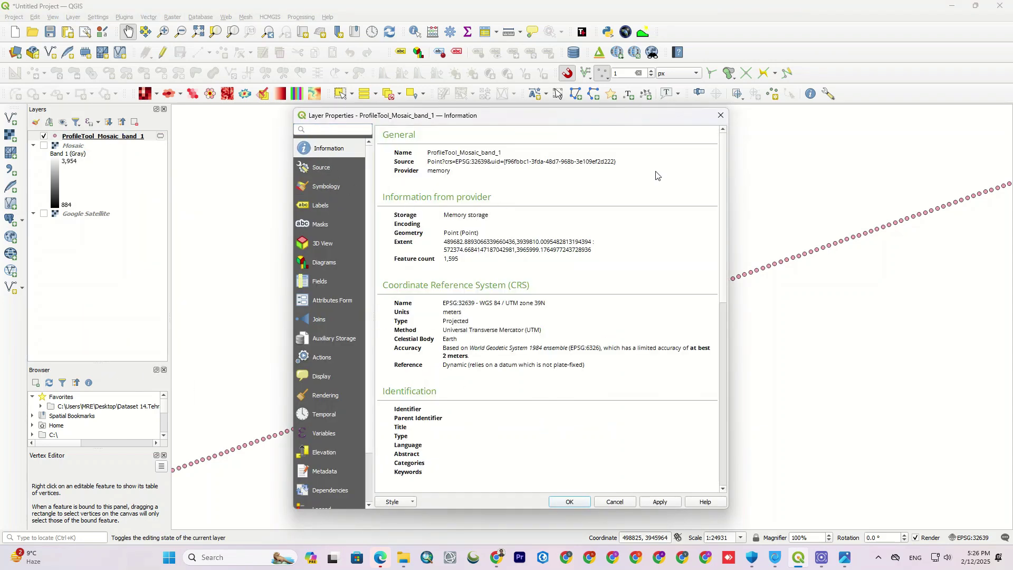
pyautogui.click(720, 115)
# Step: Open the ProfileTool_Mosaic_band_1 attribute table and scroll through its 1595 elevation values
pyautogui.rightClick(89, 137)
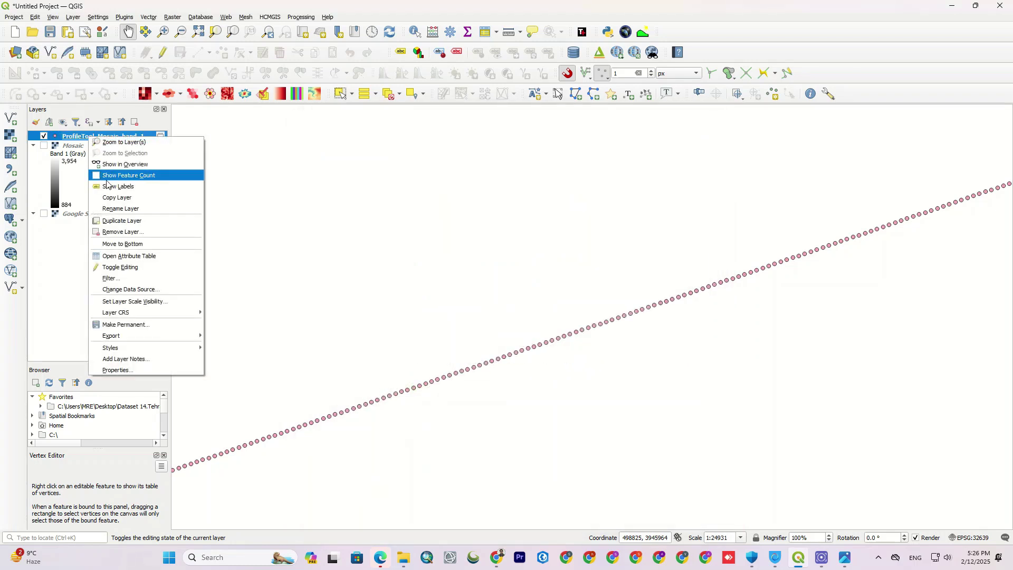
pyautogui.click(135, 256)
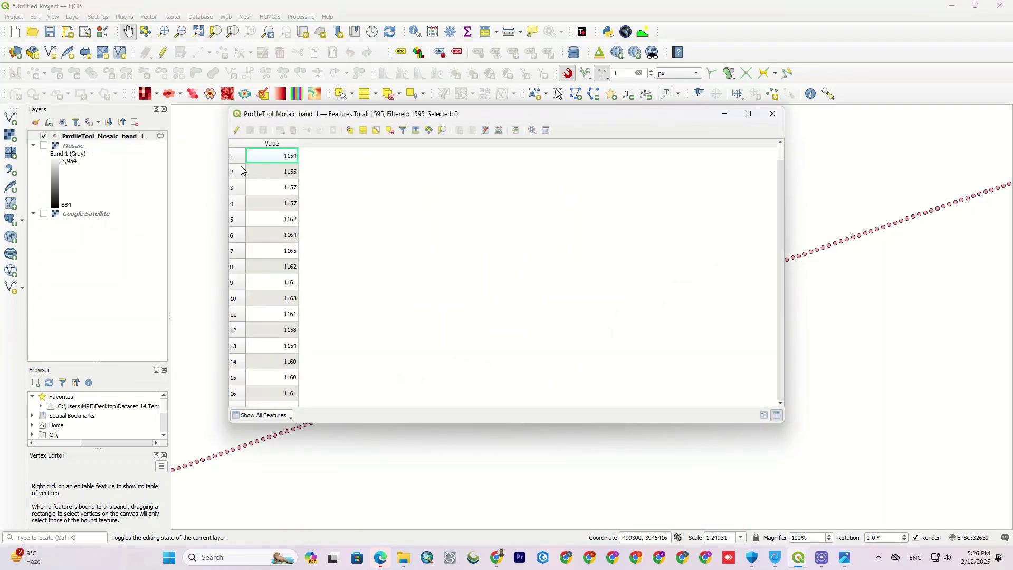
pyautogui.scroll(-19, 236, 169)
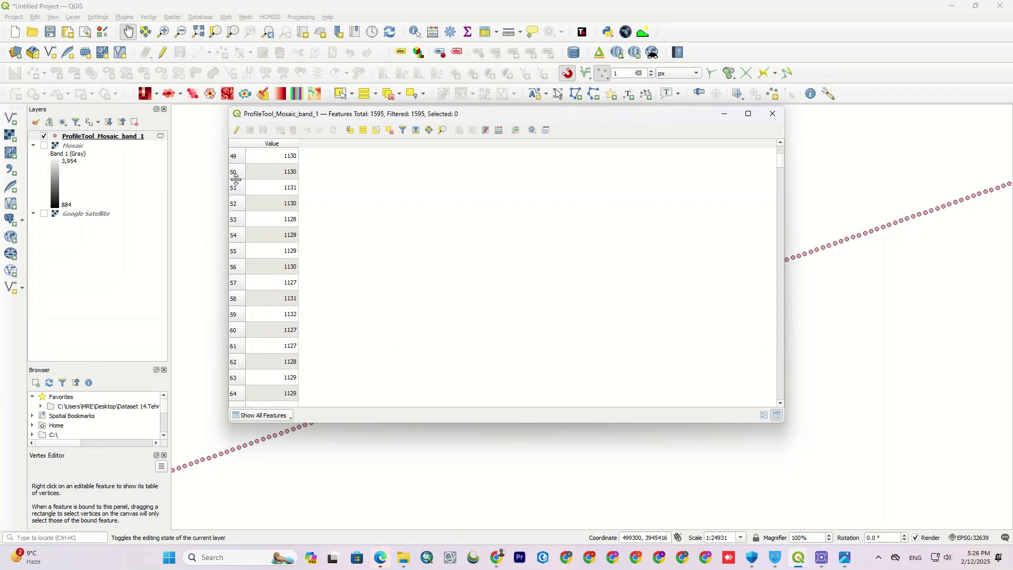